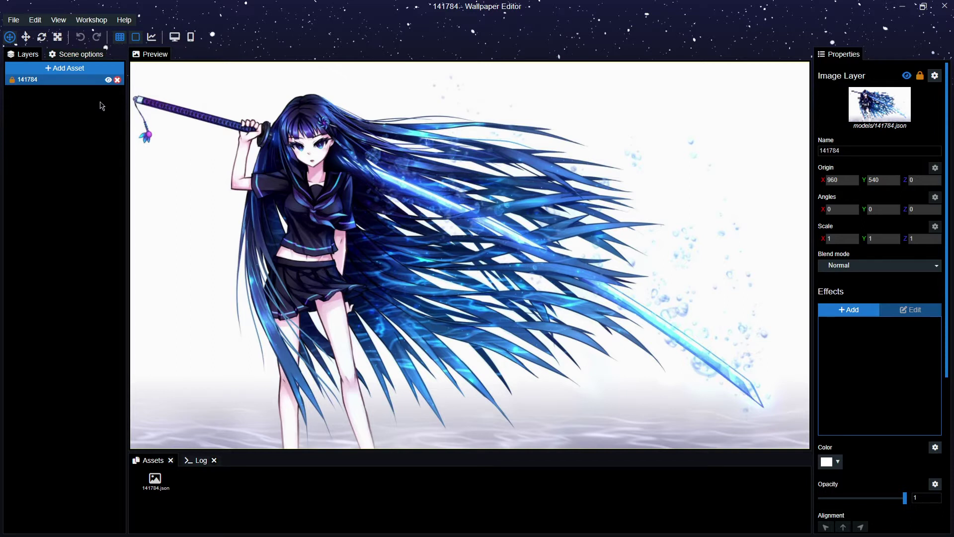
Add the Pulse effect to the 141784 image layer and save the project
{"action": "left_click", "coordinate": [847, 313]}
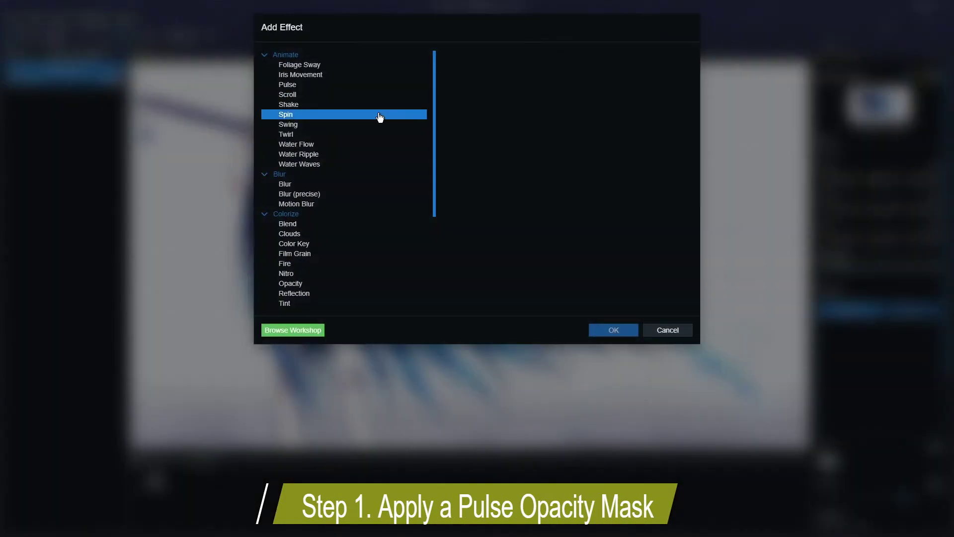
{"action": "left_click", "coordinate": [302, 86]}
{"action": "left_click", "coordinate": [614, 330]}
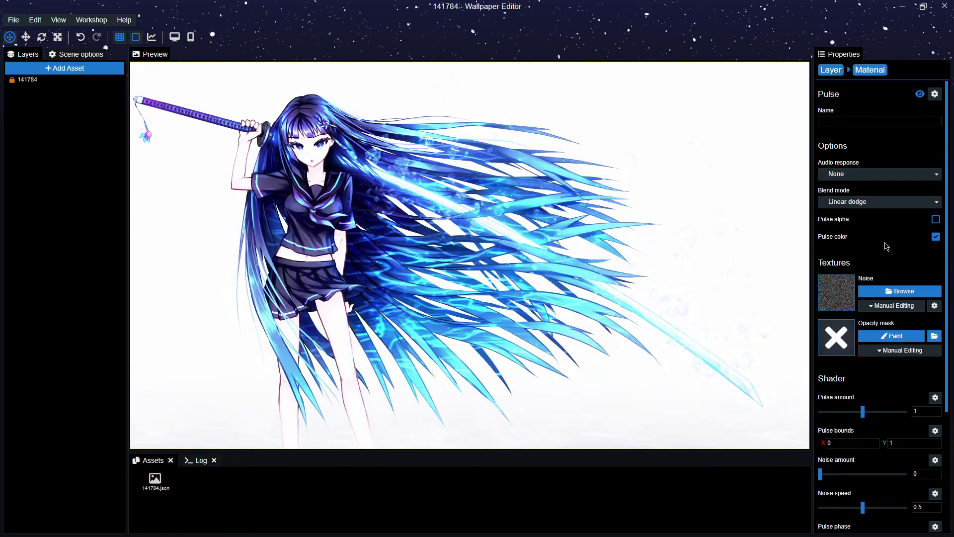
{"action": "key", "text": "ctrl+s"}
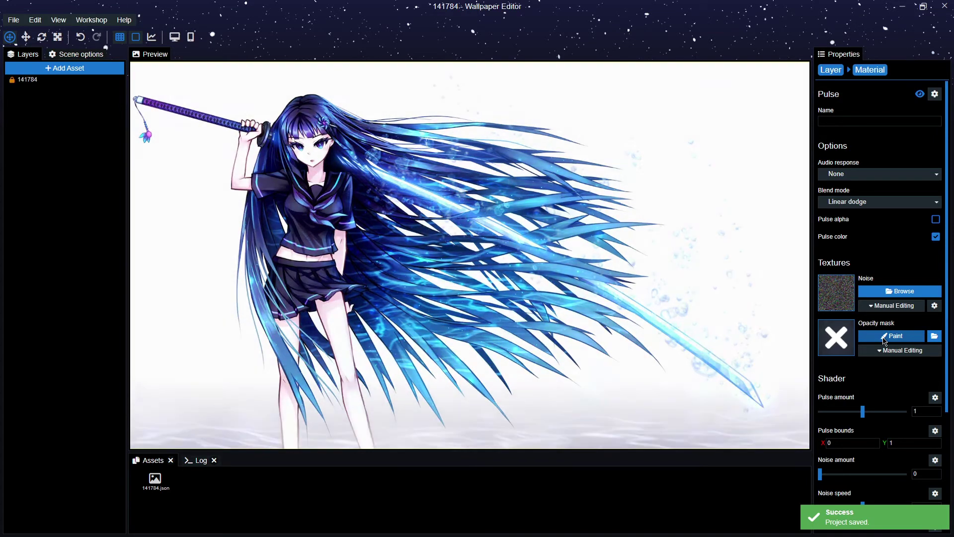
Start painting an opacity mask for the Pulse effect with the mask overlay shown, and save the project
{"action": "left_click", "coordinate": [883, 342]}
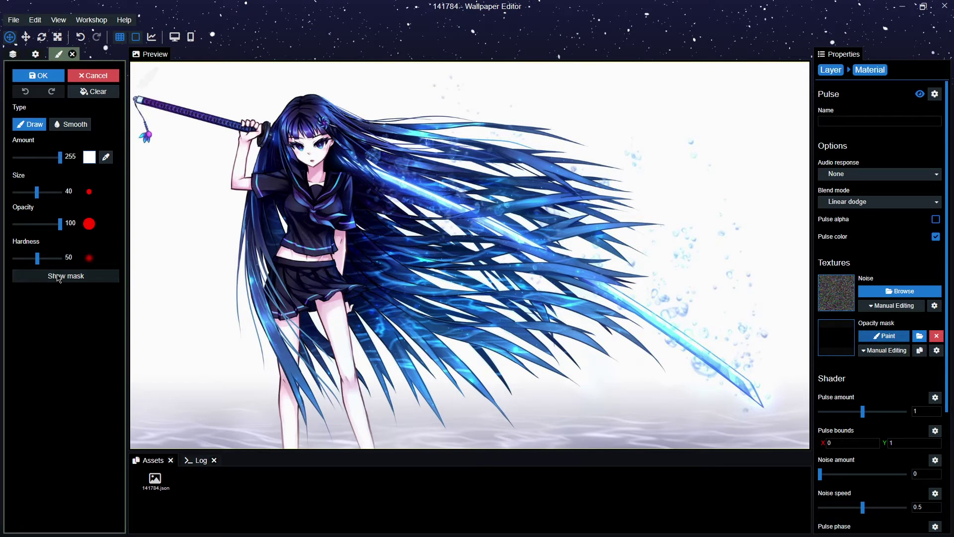
{"action": "left_click", "coordinate": [59, 278]}
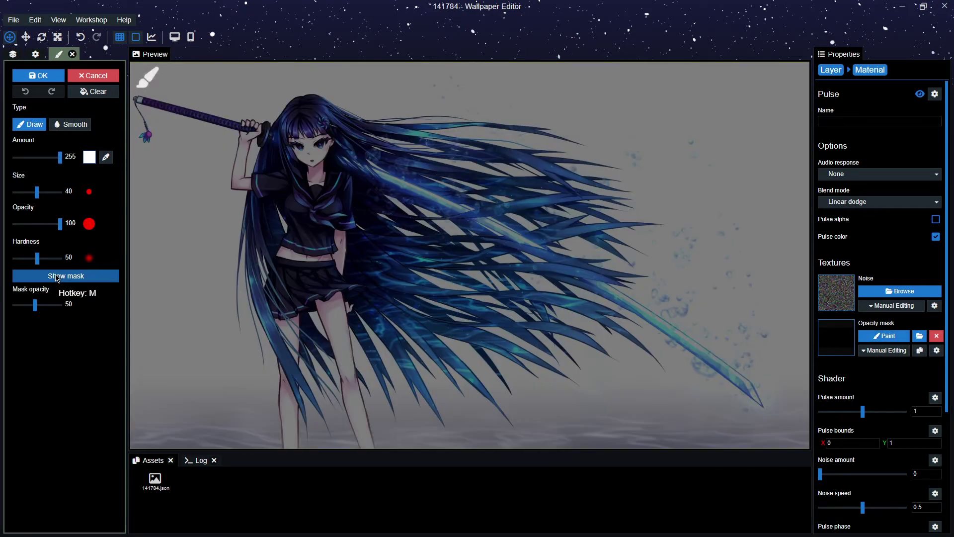
{"action": "scroll", "coordinate": [395, 169], "scroll_direction": "up", "scroll_amount": 5}
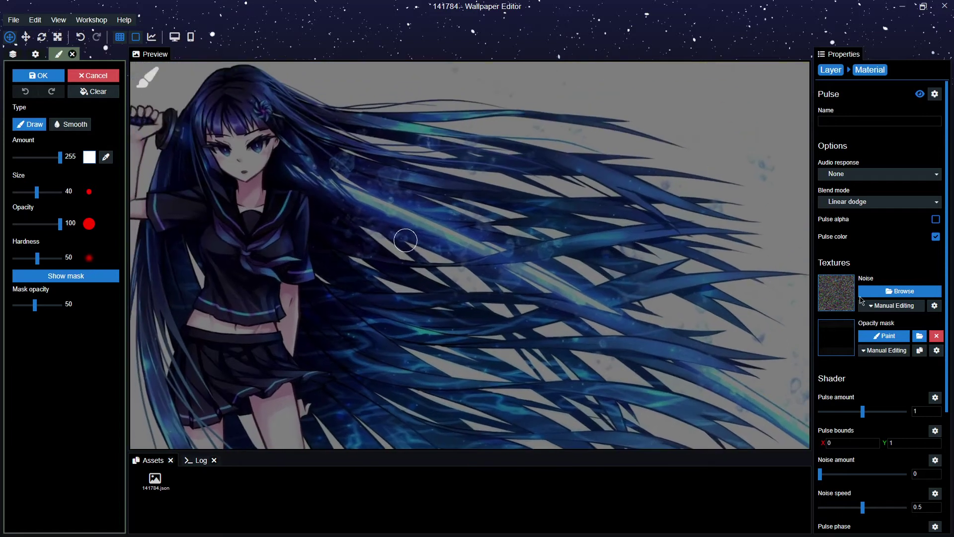
{"action": "key", "text": "ctrl+s"}
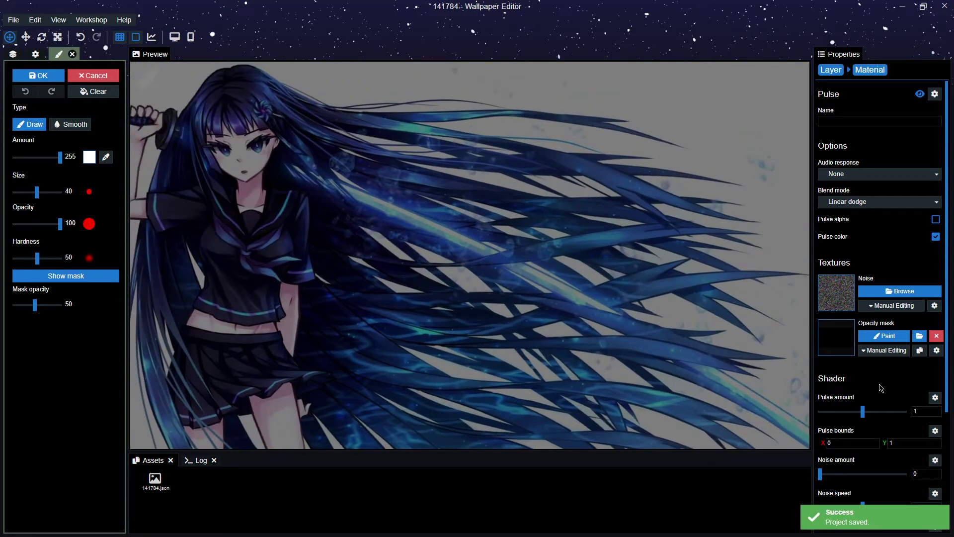
Set the Pulse effect's Tint high and Tint low colors to red (#ff0000) and save the project
{"action": "scroll", "coordinate": [881, 388], "scroll_direction": "down", "scroll_amount": 5}
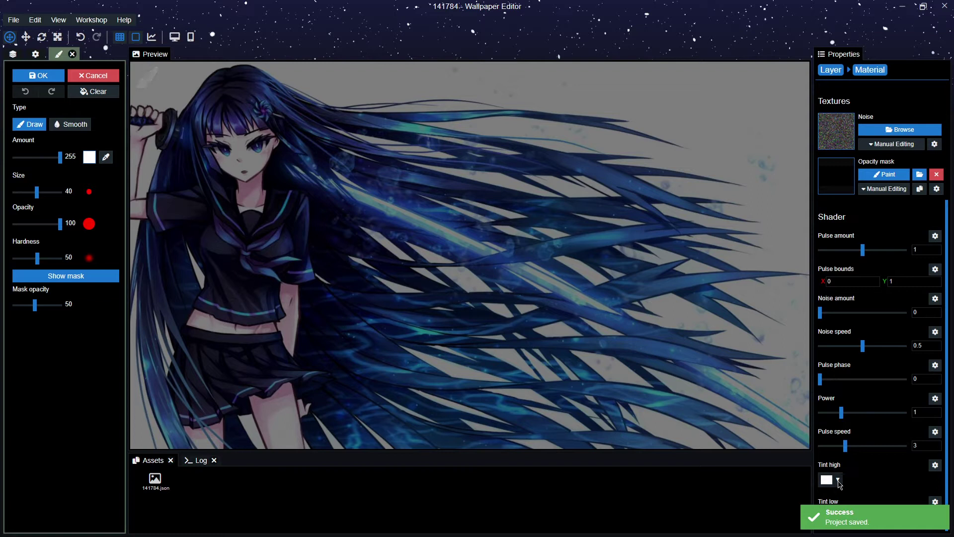
{"action": "left_click", "coordinate": [838, 480]}
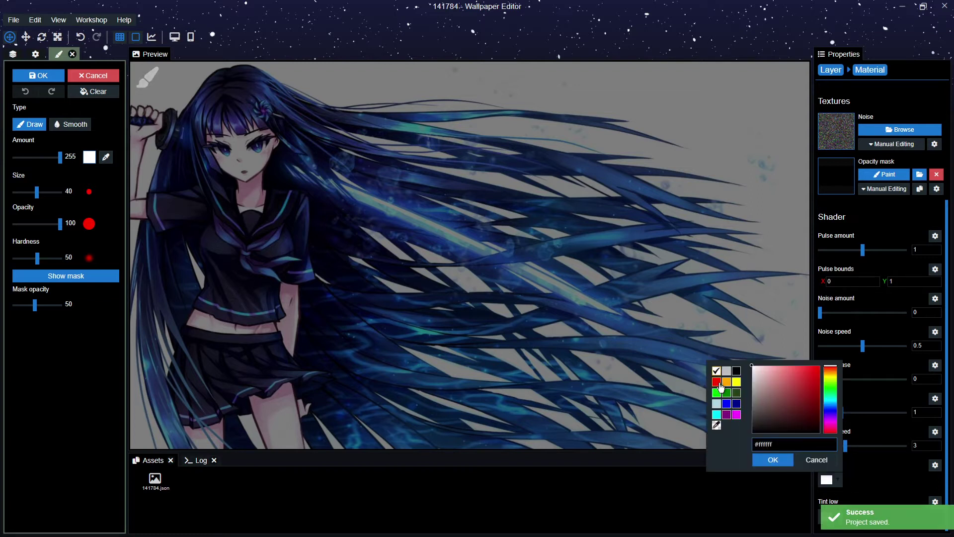
{"action": "left_click", "coordinate": [716, 382]}
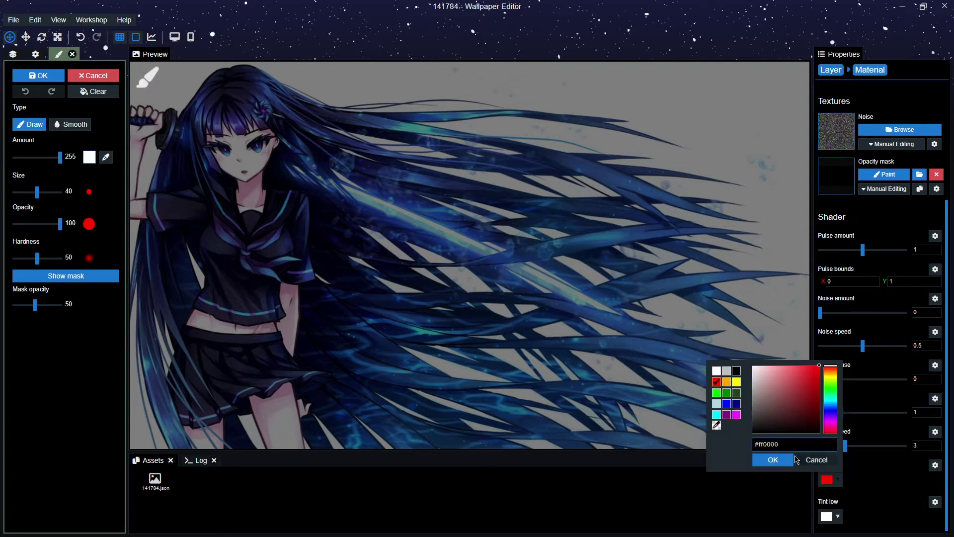
{"action": "left_click", "coordinate": [838, 520]}
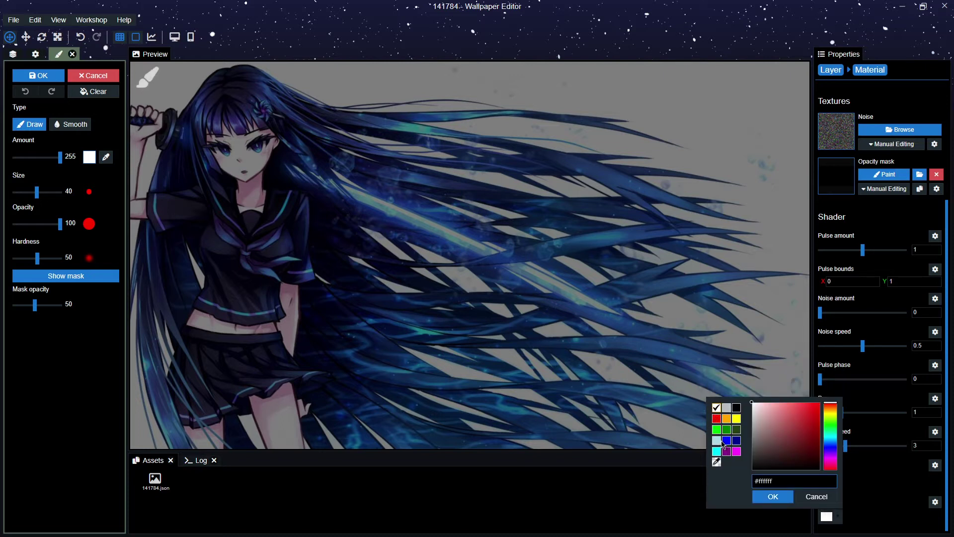
{"action": "left_click", "coordinate": [716, 418]}
{"action": "left_click", "coordinate": [773, 496]}
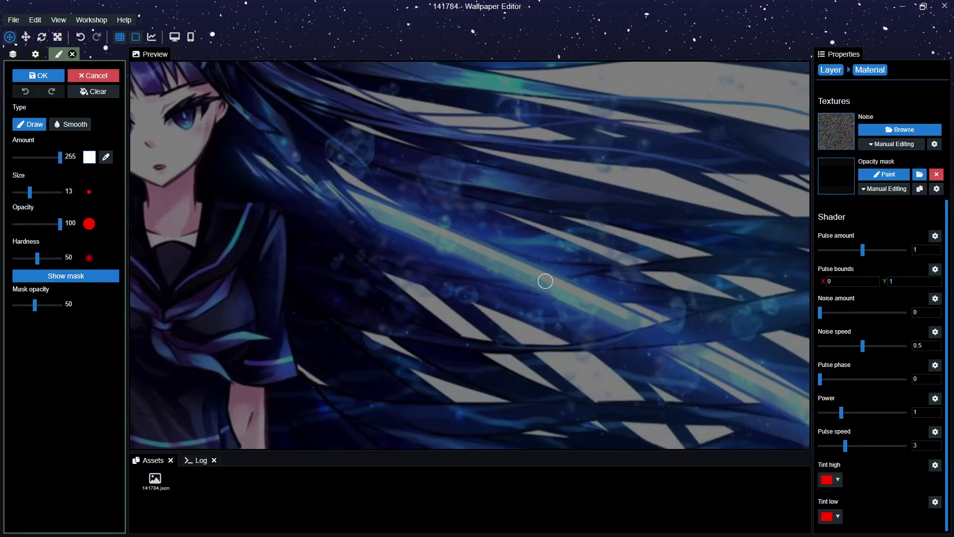
{"action": "key", "text": "ctrl+s"}
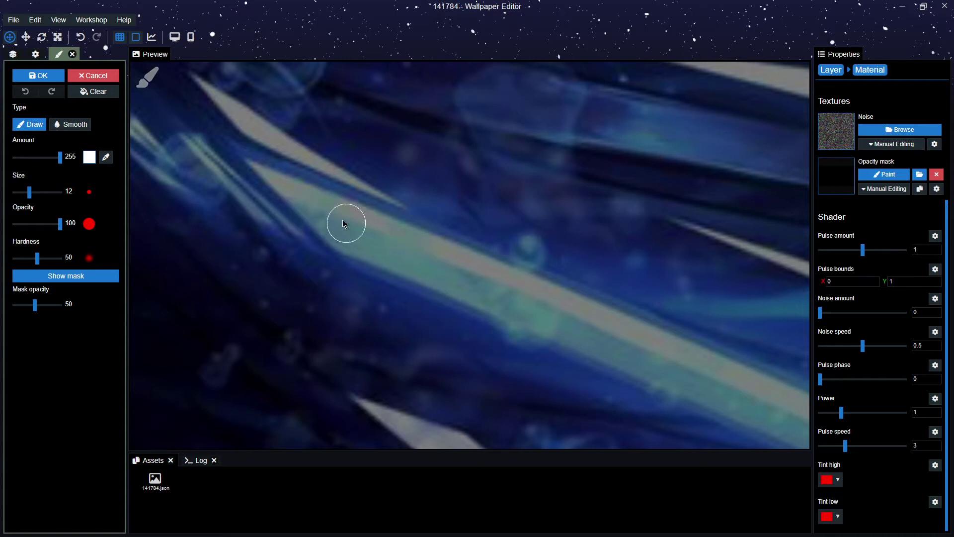
Paint the opacity mask along the upper blade section and onto the middle section, using a size 12 brush
{"action": "mouse_move", "coordinate": [359, 222]}
{"action": "left_mouse_down"}
{"action": "mouse_move", "coordinate": [527, 305]}
{"action": "mouse_move", "coordinate": [589, 318]}
{"action": "mouse_move", "coordinate": [634, 348]}
{"action": "mouse_move", "coordinate": [681, 357]}
{"action": "mouse_move", "coordinate": [526, 294]}
{"action": "mouse_move", "coordinate": [520, 304]}
{"action": "mouse_move", "coordinate": [571, 320]}
{"action": "mouse_move", "coordinate": [617, 354]}
{"action": "mouse_move", "coordinate": [613, 336]}
{"action": "mouse_move", "coordinate": [590, 330]}
{"action": "mouse_move", "coordinate": [773, 412]}
{"action": "left_mouse_up"}
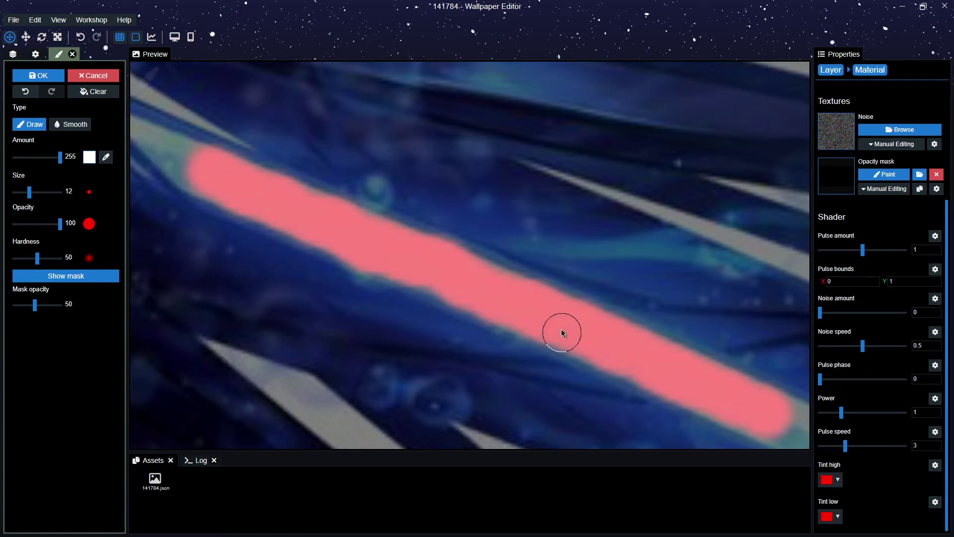
{"action": "left_click_drag", "start_coordinate": [560, 330], "coordinate": [384, 231]}
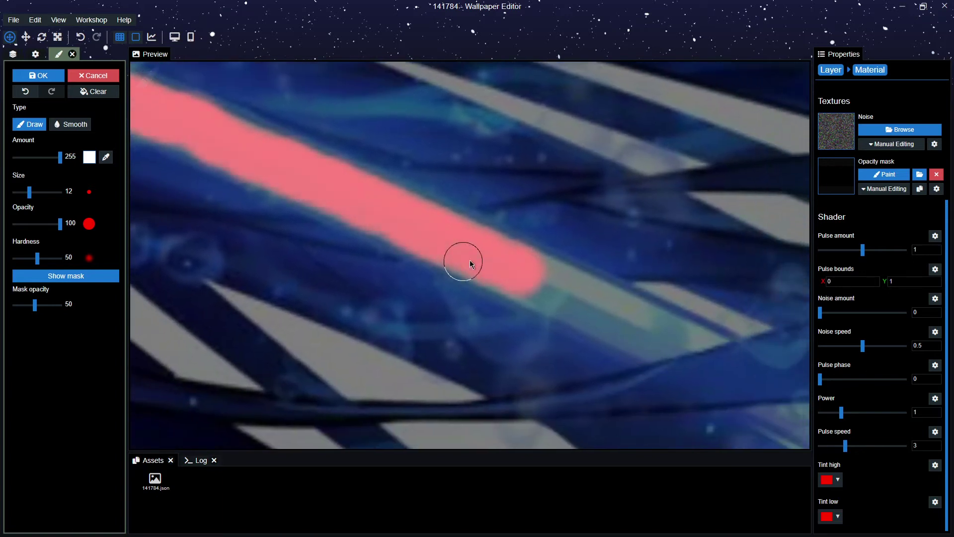
{"action": "left_click_drag", "start_coordinate": [549, 283], "coordinate": [671, 336]}
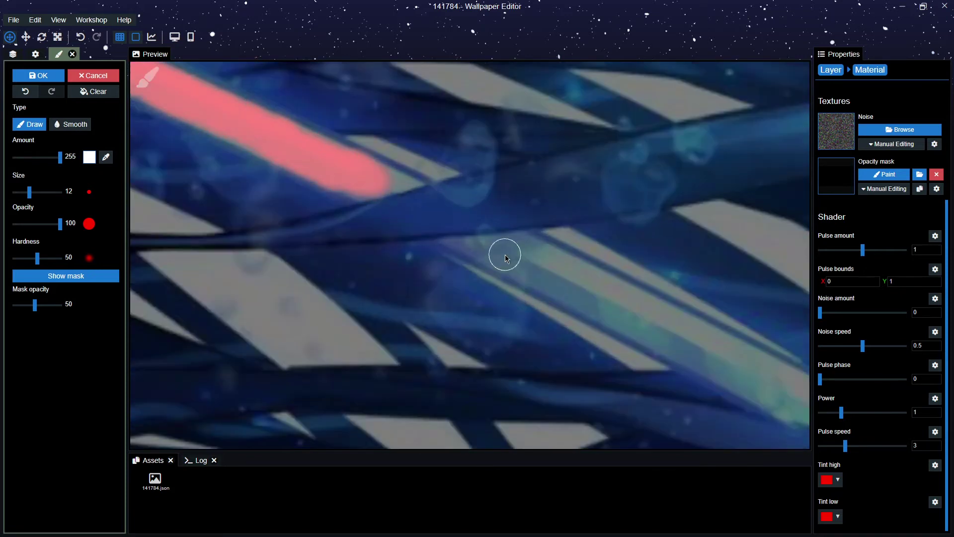
{"action": "mouse_move", "coordinate": [511, 253]}
{"action": "left_mouse_down"}
{"action": "mouse_move", "coordinate": [581, 282]}
{"action": "mouse_move", "coordinate": [571, 287]}
{"action": "left_mouse_up"}
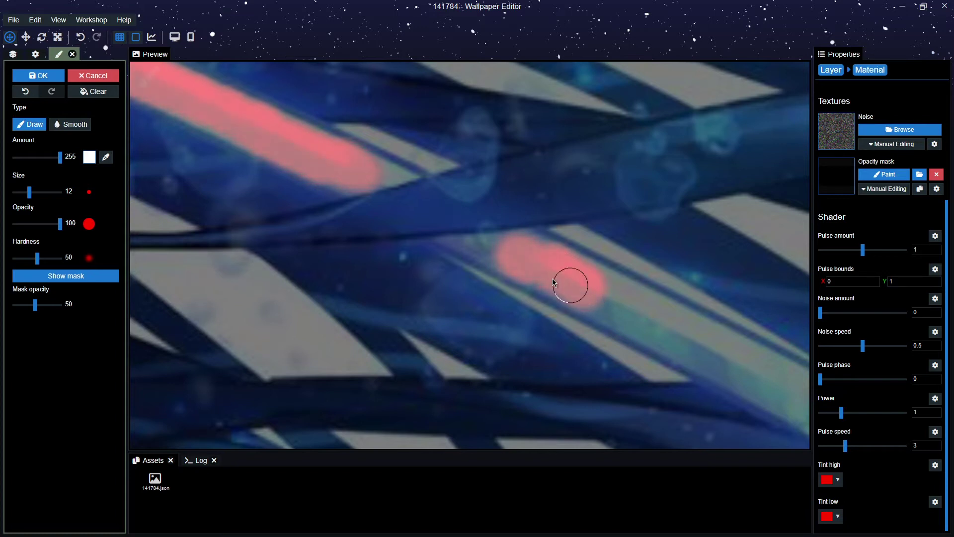
Paint the mask over the lower blade towards its tip, using brush size 11 and size 4 for the narrow point
{"action": "scroll", "coordinate": [649, 295], "scroll_direction": "down", "scroll_amount": 1}
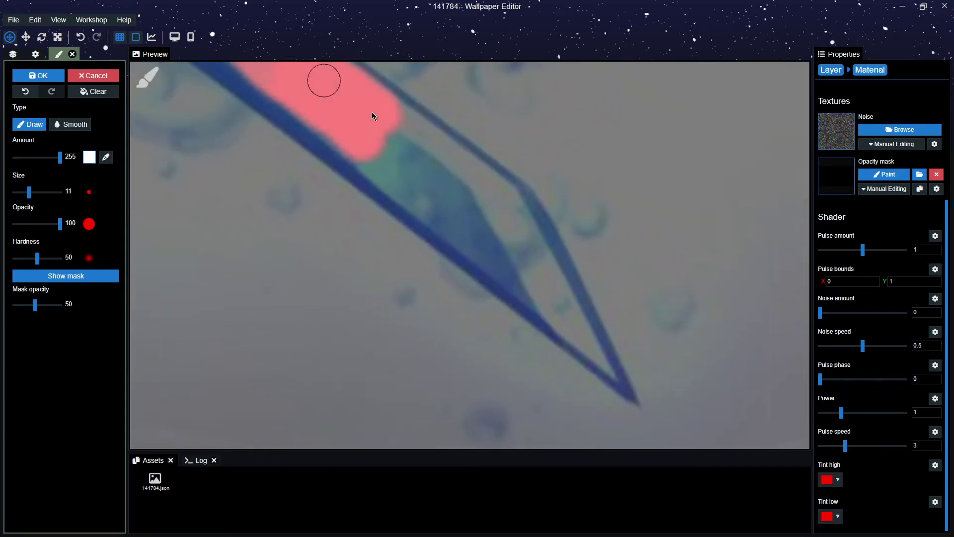
{"action": "mouse_move", "coordinate": [381, 113]}
{"action": "left_mouse_down"}
{"action": "mouse_move", "coordinate": [422, 149]}
{"action": "mouse_move", "coordinate": [509, 196]}
{"action": "left_mouse_up"}
{"action": "mouse_move", "coordinate": [375, 138]}
{"action": "left_mouse_down"}
{"action": "mouse_move", "coordinate": [440, 192]}
{"action": "mouse_move", "coordinate": [387, 151]}
{"action": "mouse_move", "coordinate": [435, 202]}
{"action": "mouse_move", "coordinate": [535, 268]}
{"action": "mouse_move", "coordinate": [500, 211]}
{"action": "mouse_move", "coordinate": [513, 247]}
{"action": "mouse_move", "coordinate": [511, 217]}
{"action": "mouse_move", "coordinate": [557, 300]}
{"action": "left_mouse_up"}
{"action": "left_click_drag", "start_coordinate": [22, 197], "coordinate": [25, 197]}
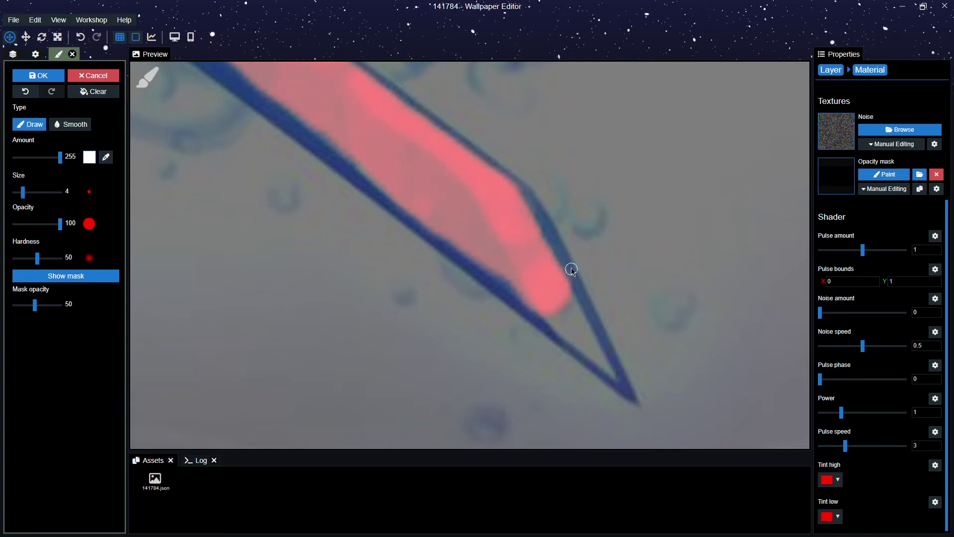
{"action": "mouse_move", "coordinate": [568, 293]}
{"action": "left_mouse_down"}
{"action": "mouse_move", "coordinate": [577, 311]}
{"action": "mouse_move", "coordinate": [568, 318]}
{"action": "mouse_move", "coordinate": [596, 353]}
{"action": "left_mouse_up"}
{"action": "key", "text": "ctrl+z"}
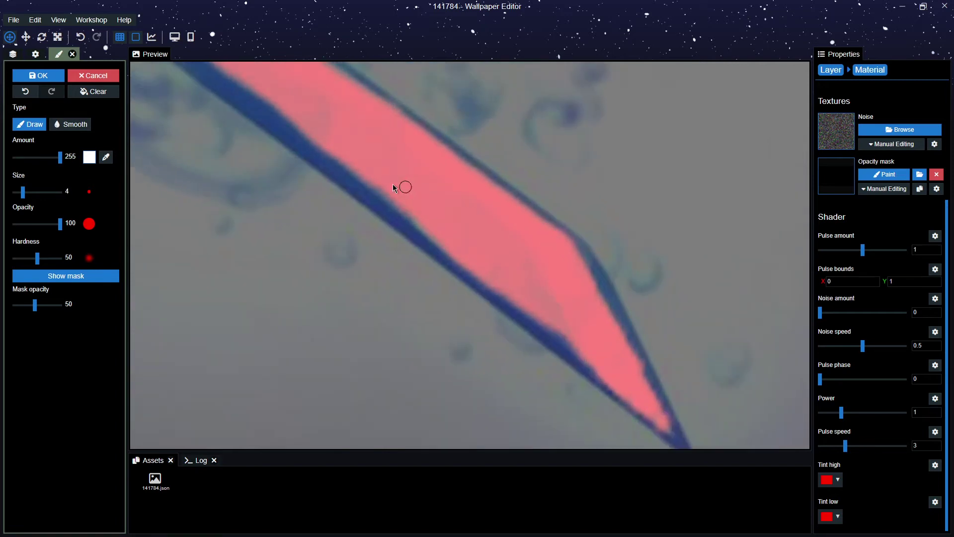
Extend the mask to the pointed end of the middle blade section with the size 4 brush and apply the mask
{"action": "scroll", "coordinate": [394, 185], "scroll_direction": "down", "scroll_amount": 4}
{"action": "scroll", "coordinate": [362, 177], "scroll_direction": "down", "scroll_amount": 4}
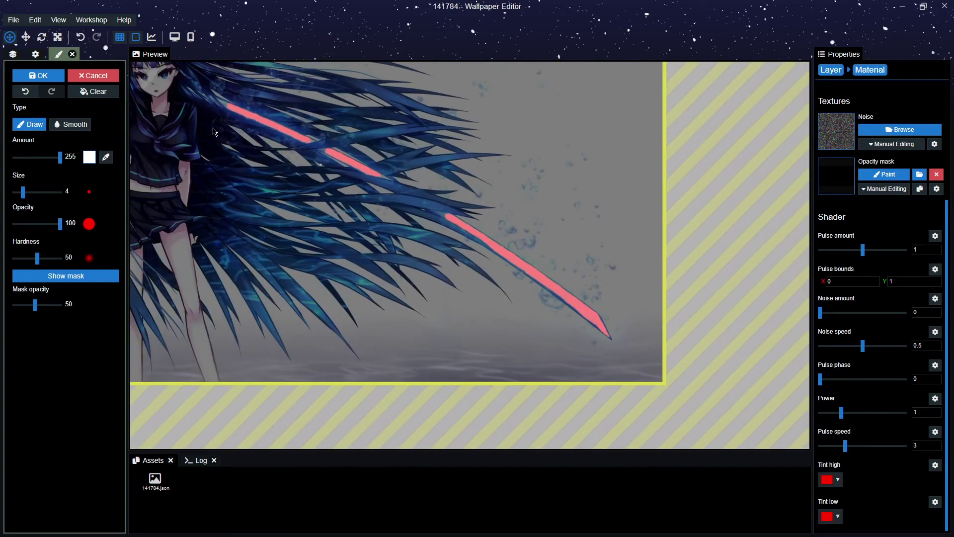
{"action": "scroll", "coordinate": [507, 197], "scroll_direction": "up", "scroll_amount": 8}
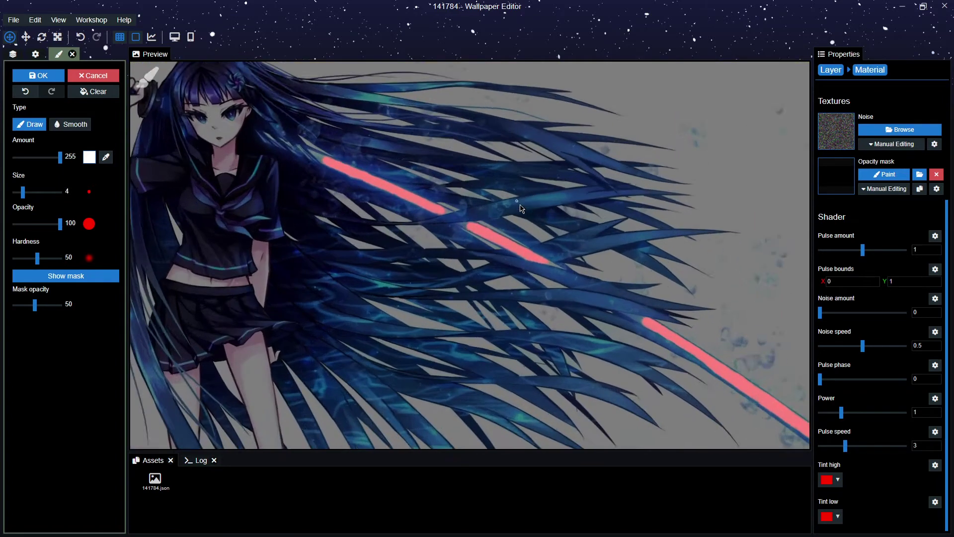
{"action": "scroll", "coordinate": [545, 233], "scroll_direction": "up", "scroll_amount": 5}
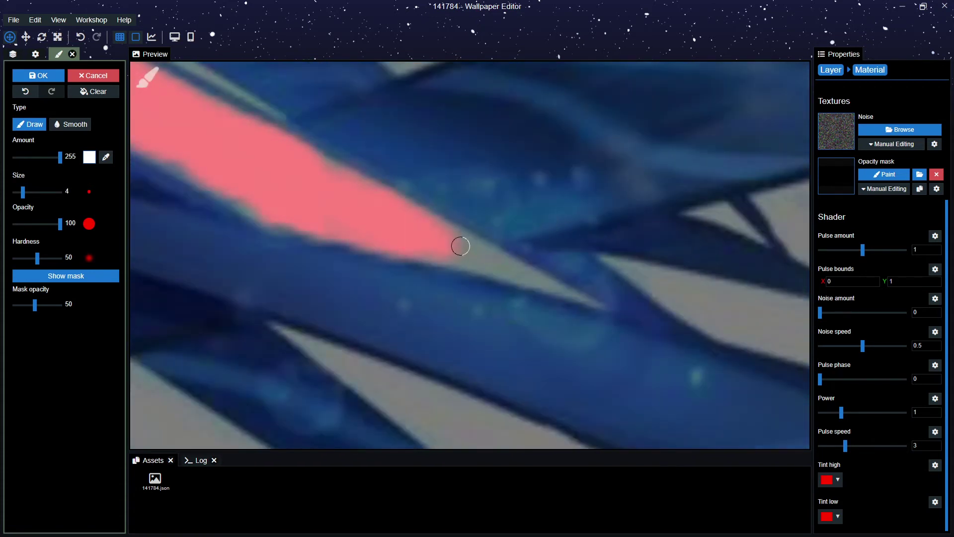
{"action": "scroll", "coordinate": [481, 255], "scroll_direction": "down", "scroll_amount": 5}
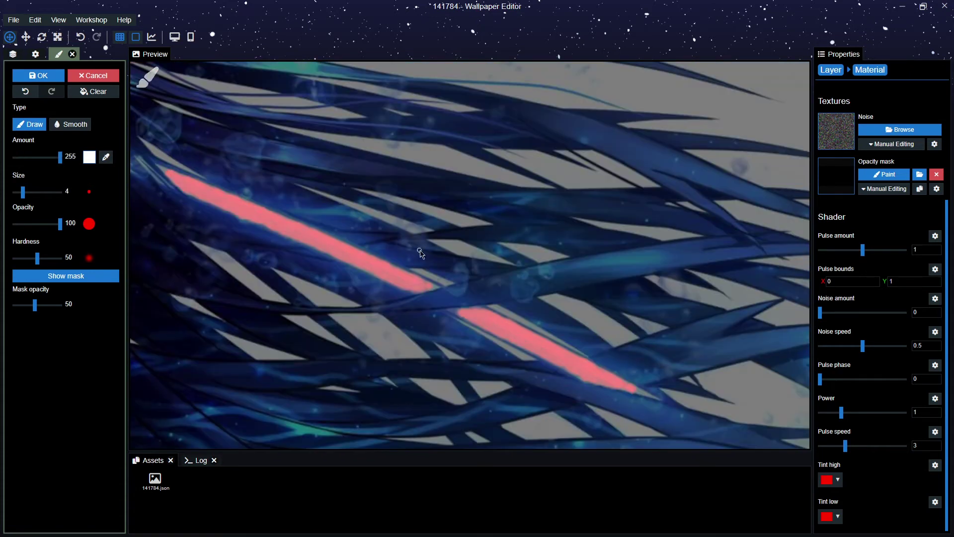
{"action": "scroll", "coordinate": [662, 375], "scroll_direction": "down", "scroll_amount": 3}
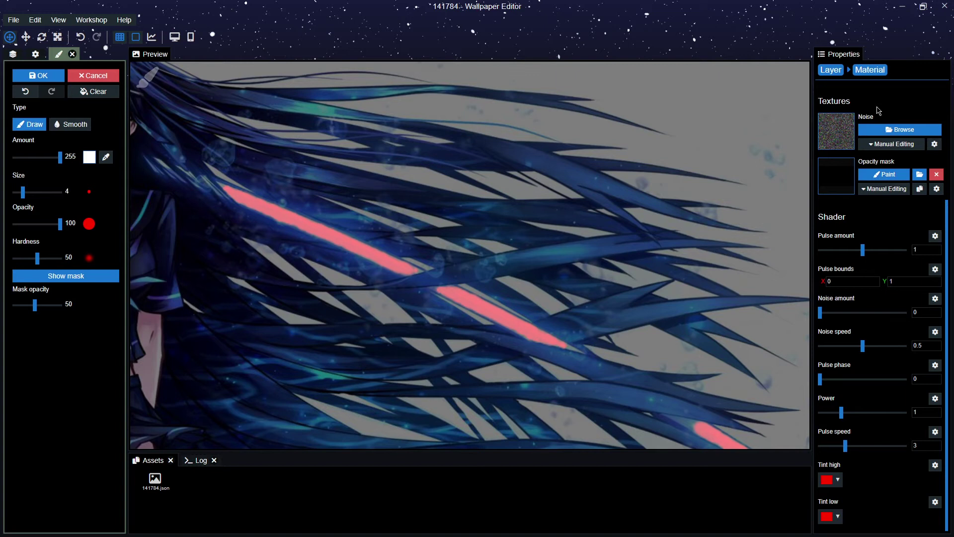
{"action": "scroll", "coordinate": [575, 259], "scroll_direction": "up", "scroll_amount": 1}
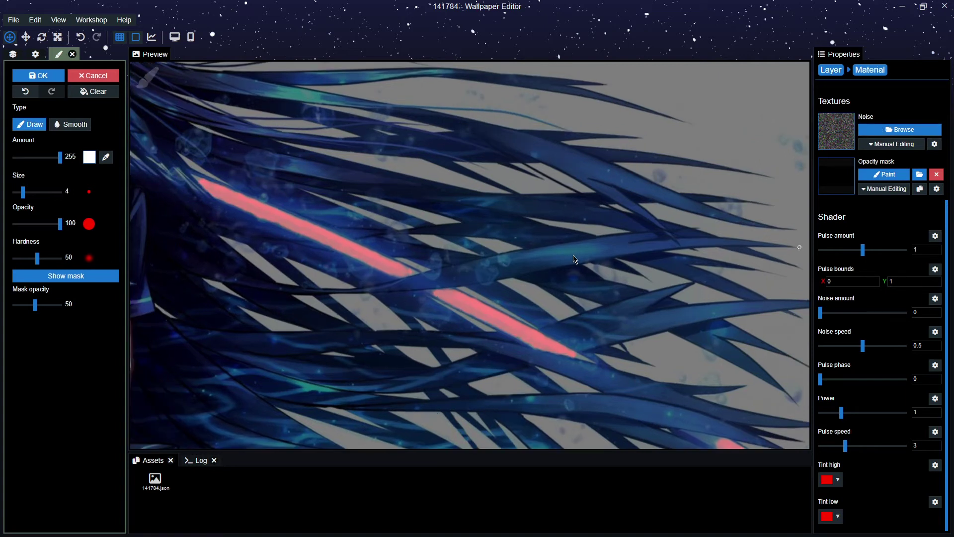
{"action": "left_click", "coordinate": [52, 76]}
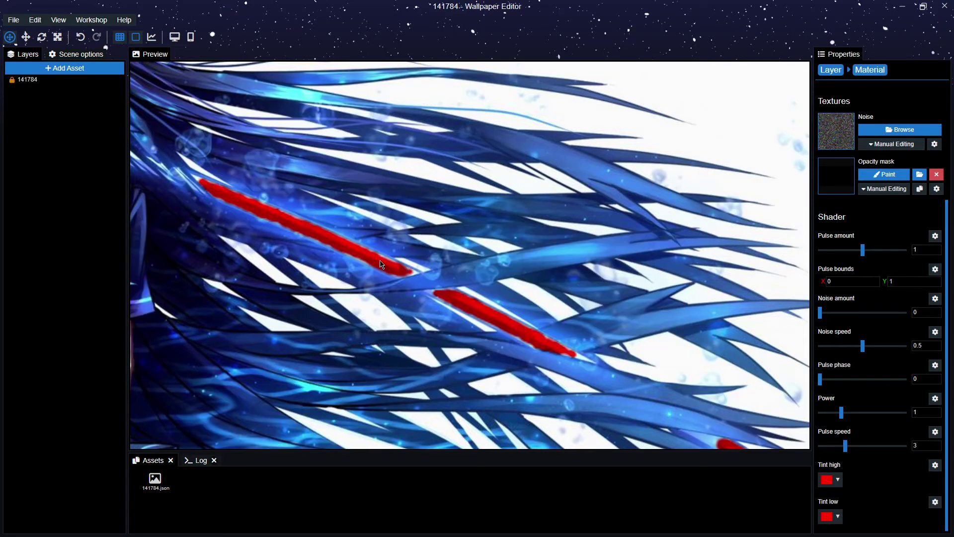
Check the red pulse along the whole sword, and hide the Pulse effect
{"action": "scroll", "coordinate": [646, 311], "scroll_direction": "down", "scroll_amount": 3}
{"action": "scroll", "coordinate": [616, 300], "scroll_direction": "up", "scroll_amount": 1}
{"action": "scroll", "coordinate": [618, 308], "scroll_direction": "down", "scroll_amount": 1}
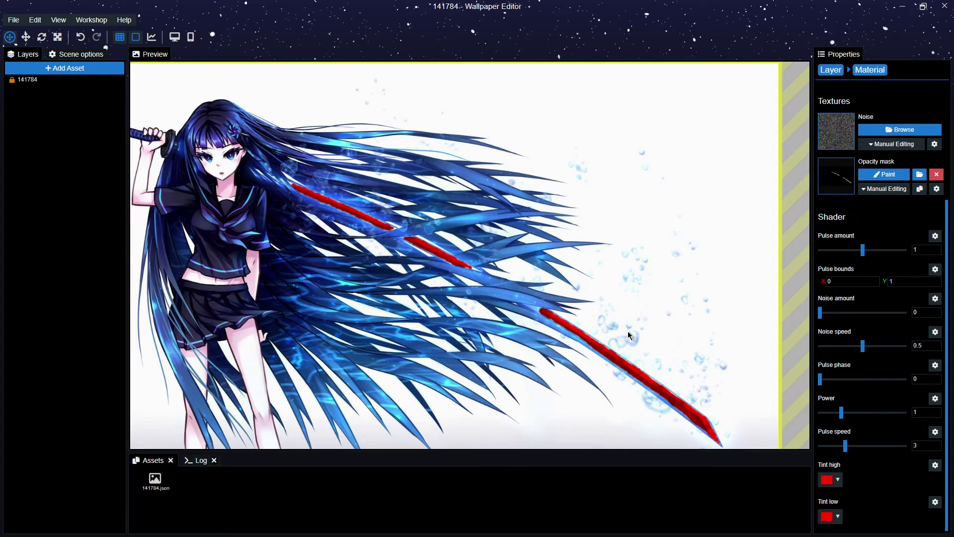
{"action": "scroll", "coordinate": [627, 331], "scroll_direction": "up", "scroll_amount": 2}
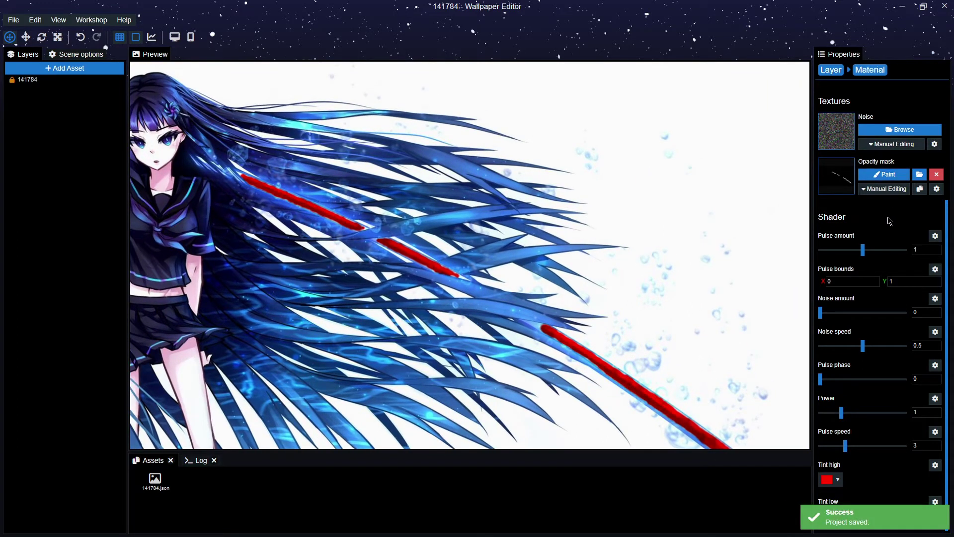
{"action": "scroll", "coordinate": [934, 138], "scroll_direction": "up", "scroll_amount": 1}
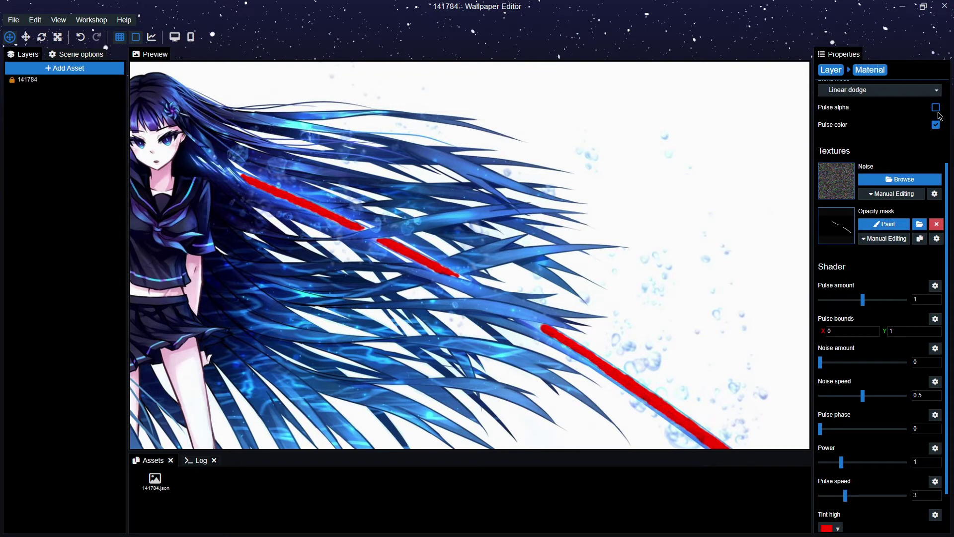
{"action": "scroll", "coordinate": [937, 119], "scroll_direction": "up", "scroll_amount": 2}
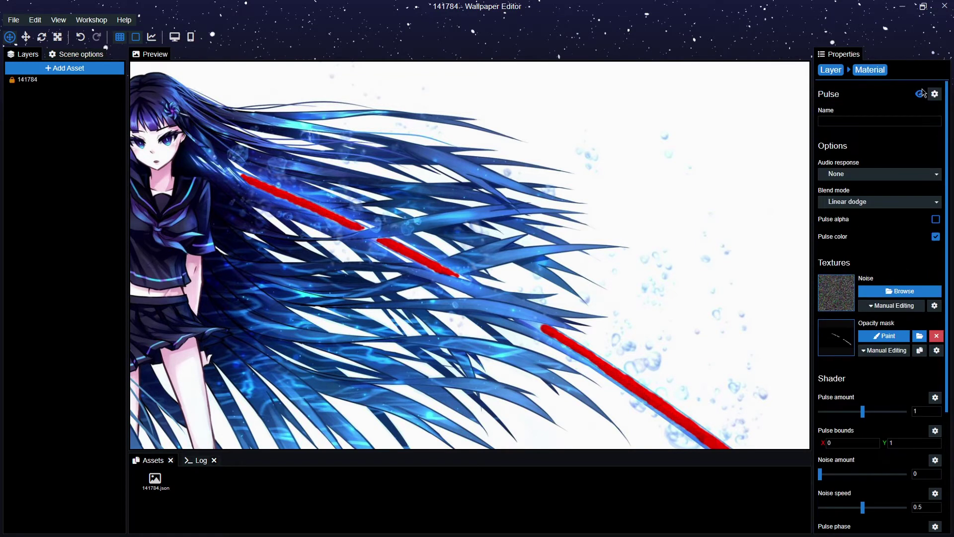
{"action": "left_click", "coordinate": [919, 94]}
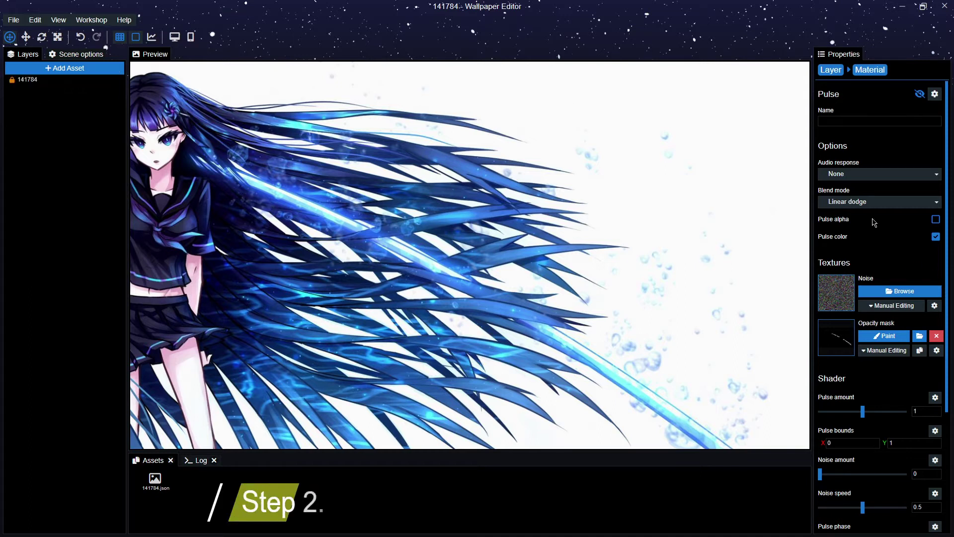
Save the project and export the Pulse opacity mask as a texture file named ShimmerMask2.png in the Shimmer Masks folder
{"action": "scroll", "coordinate": [889, 273], "scroll_direction": "down", "scroll_amount": 3}
{"action": "scroll", "coordinate": [889, 273], "scroll_direction": "up", "scroll_amount": 2}
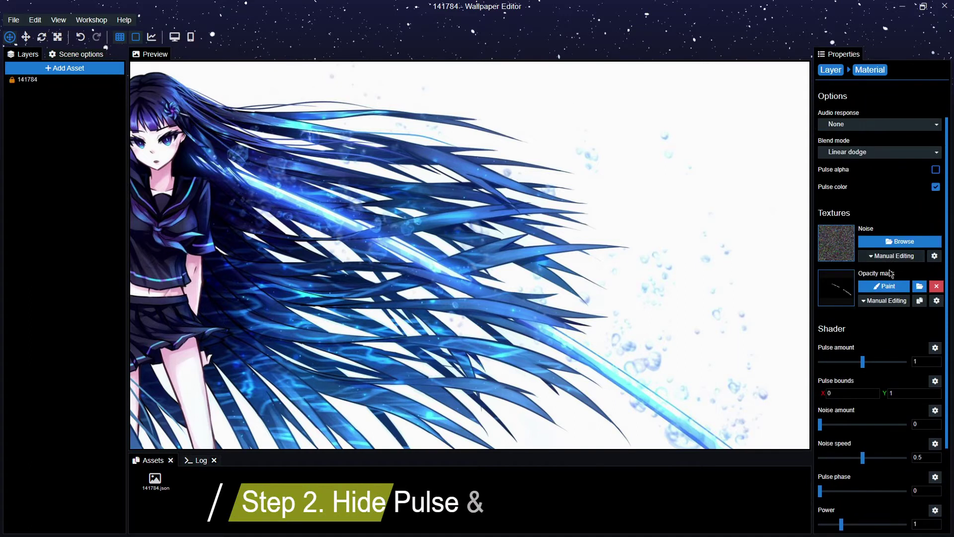
{"action": "key", "text": "ctrl+s"}
{"action": "left_click", "coordinate": [894, 302]}
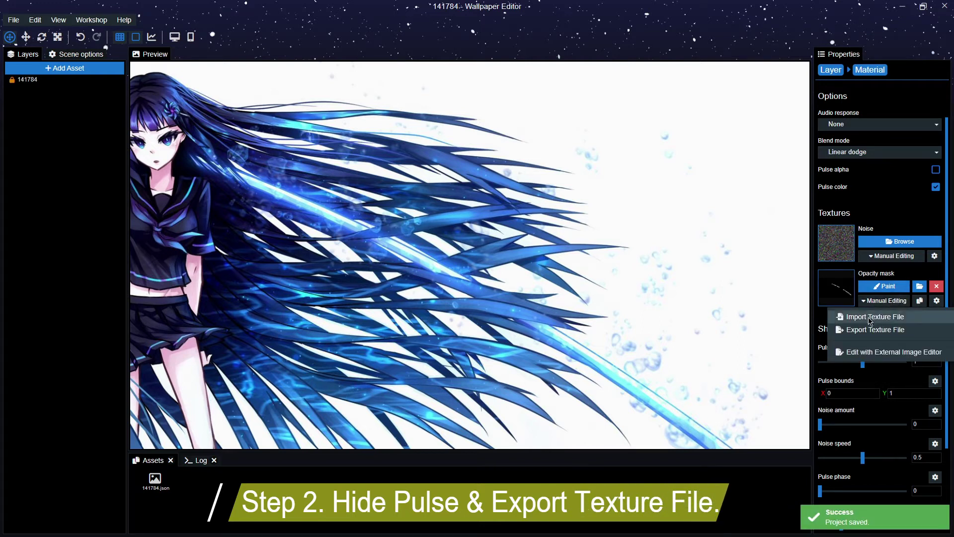
{"action": "left_click", "coordinate": [861, 335]}
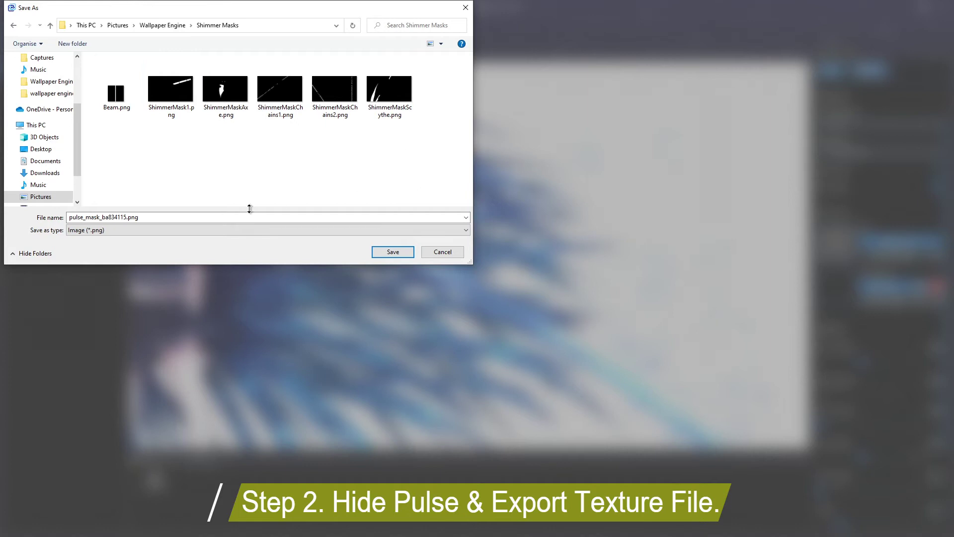
{"action": "double_click", "coordinate": [137, 213]}
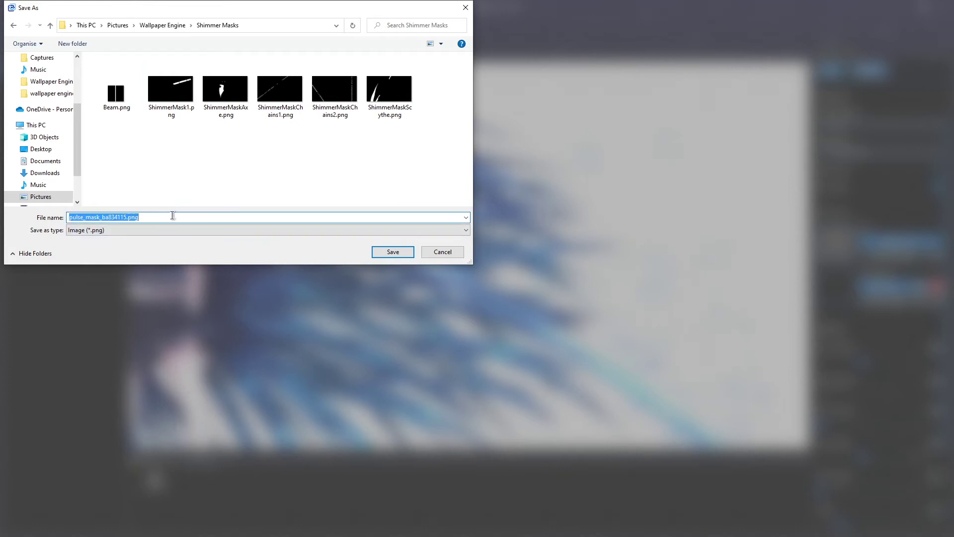
{"action": "key", "text": "BackSpace"}
{"action": "type", "text": "ShimmerMAsk"}
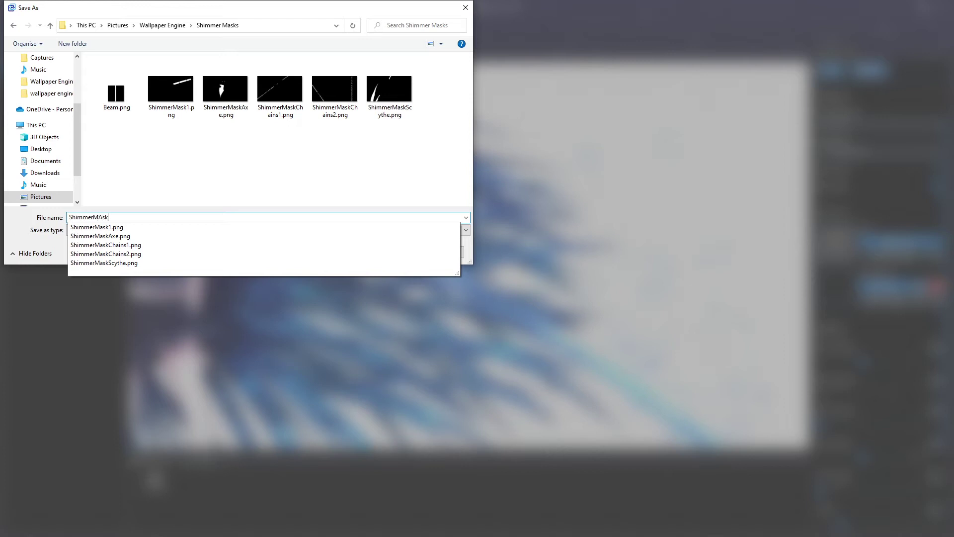
{"action": "type", "text": "2"}
{"action": "key", "text": "BackSpace"}
{"action": "key", "text": "BackSpace"}
{"action": "key", "text": "Return"}
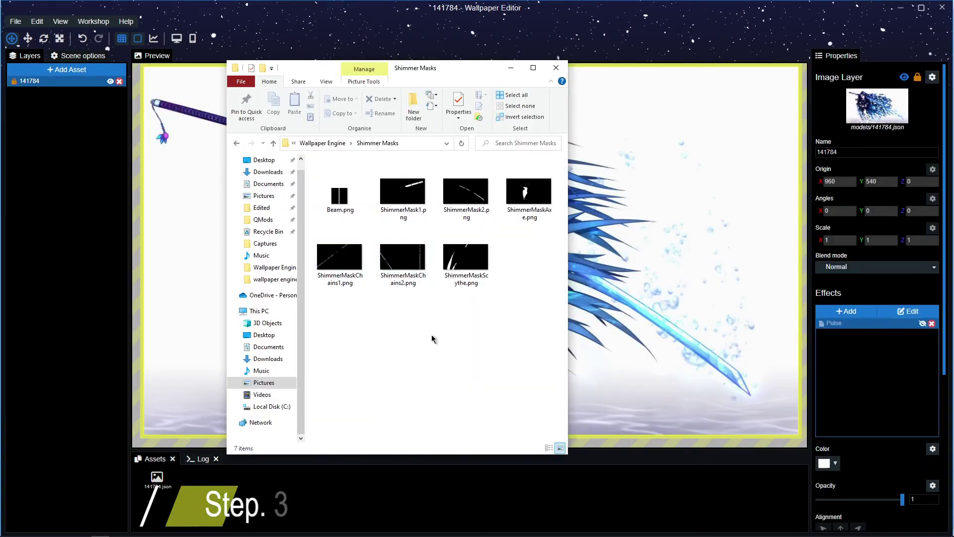
Import Beam.png from the Shimmer Masks folder as a new uncompressed RGBA 8888 image layer and save the project
{"action": "left_click", "coordinate": [340, 203]}
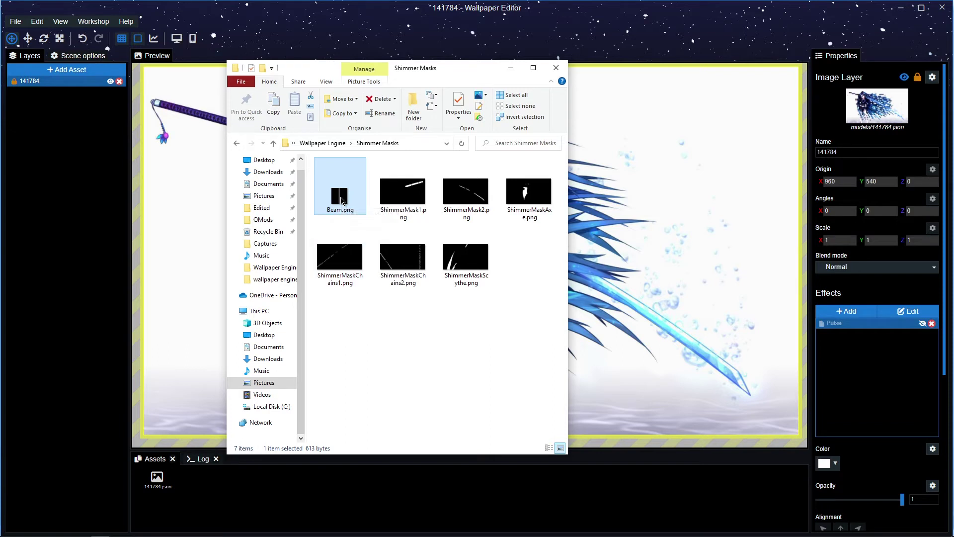
{"action": "left_click_drag", "start_coordinate": [341, 200], "coordinate": [670, 177]}
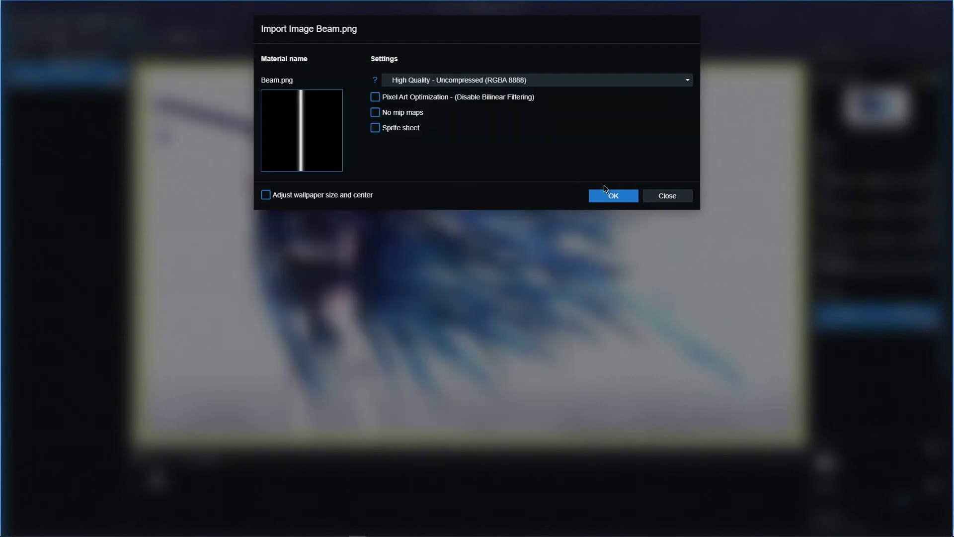
{"action": "left_click", "coordinate": [613, 198]}
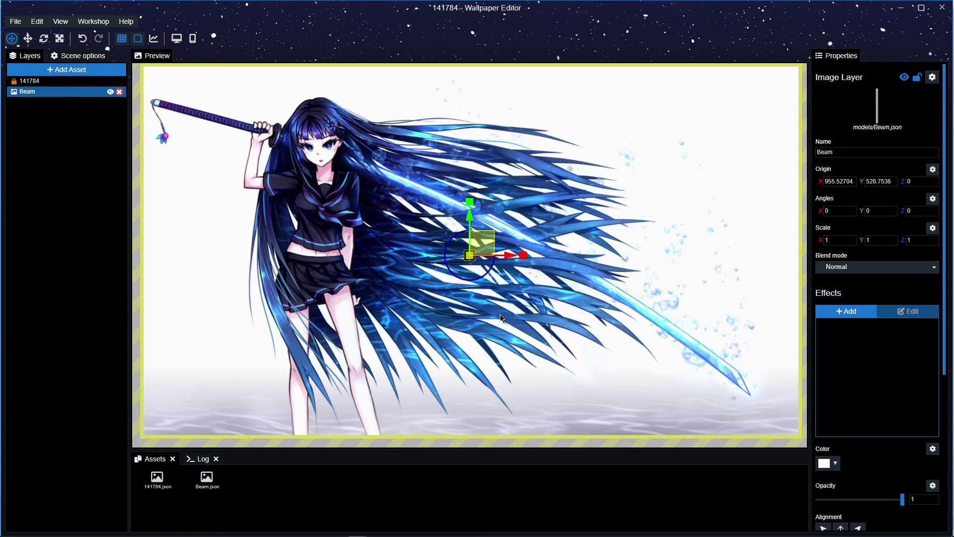
{"action": "scroll", "coordinate": [500, 315], "scroll_direction": "down", "scroll_amount": 1}
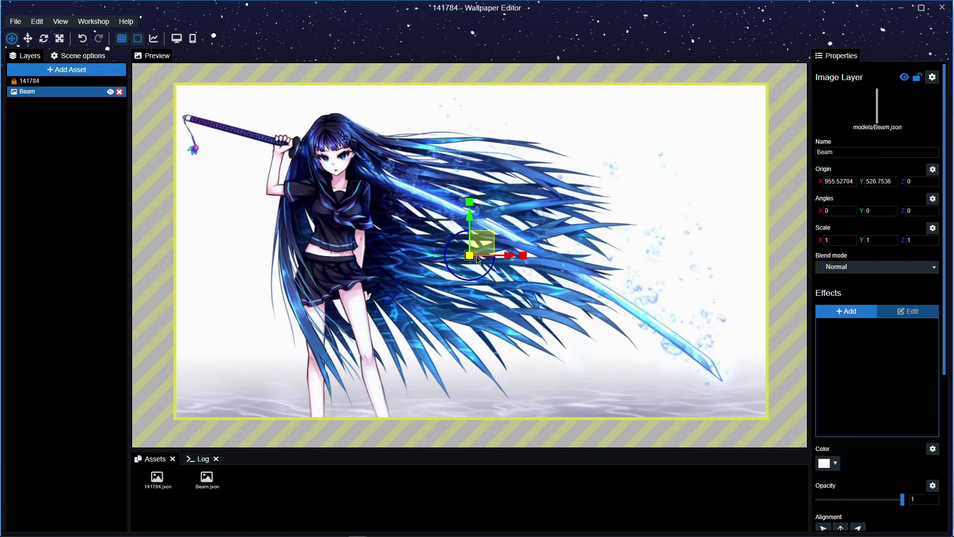
{"action": "scroll", "coordinate": [499, 290], "scroll_direction": "up", "scroll_amount": 1}
{"action": "key", "text": "ctrl+s"}
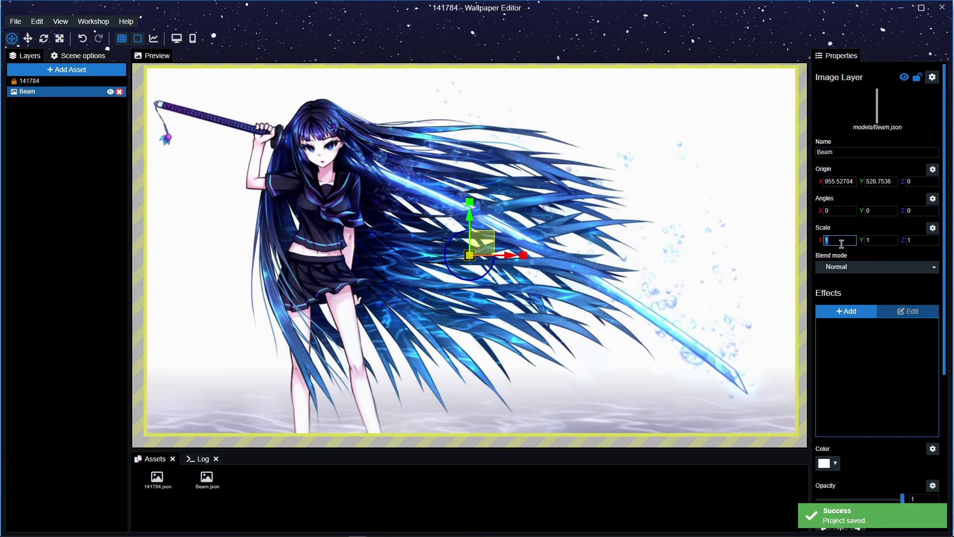
Try a scale of 10 in X and Y on the Beam layer
{"action": "type", "text": "10"}
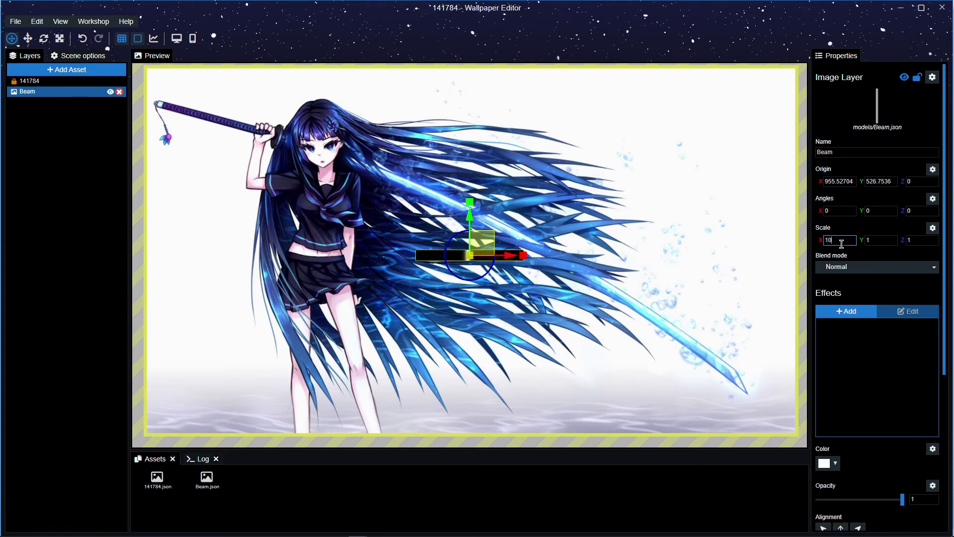
{"action": "key", "text": "Tab"}
{"action": "type", "text": "10"}
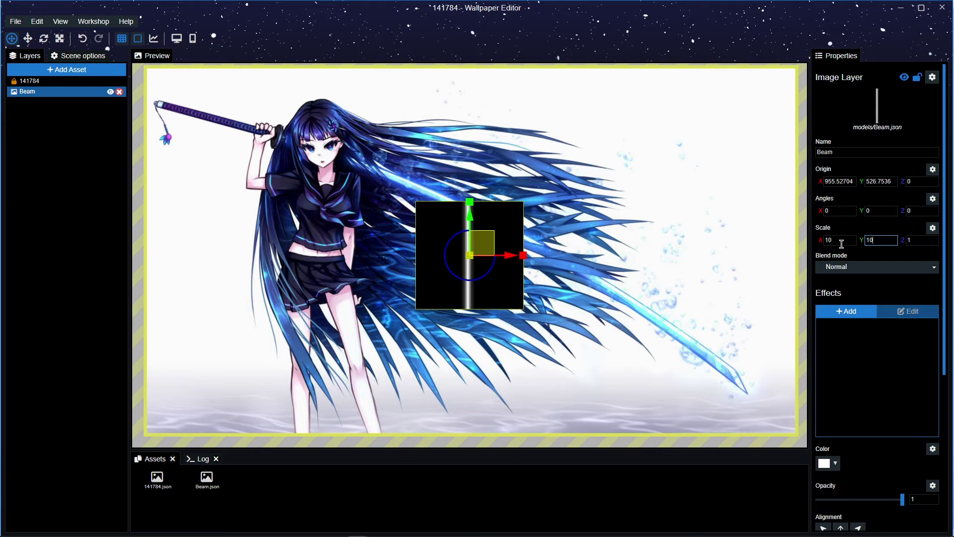
Set the Beam layer's X and Y scale to 7 and save the project
{"action": "left_click", "coordinate": [844, 241]}
{"action": "type", "text": "7"}
{"action": "key", "text": "Tab"}
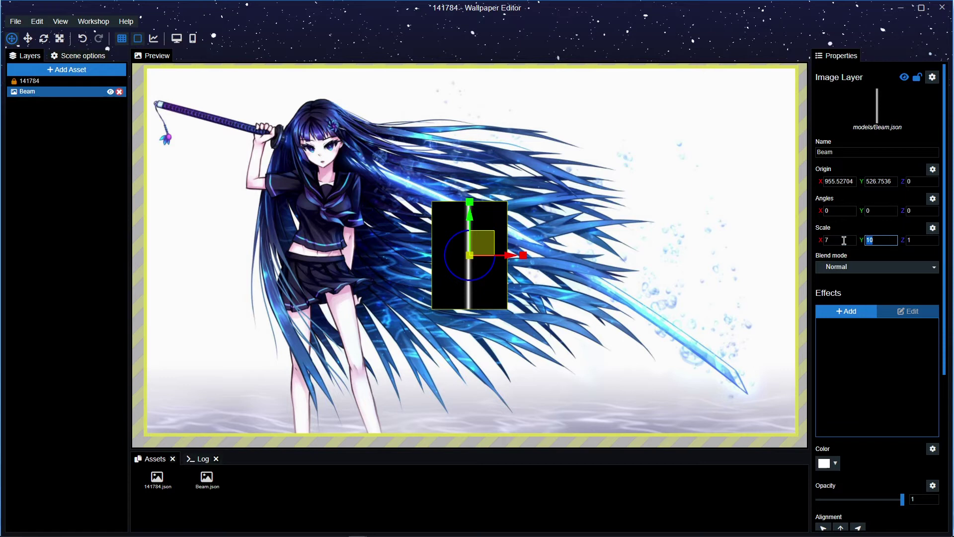
{"action": "type", "text": "7"}
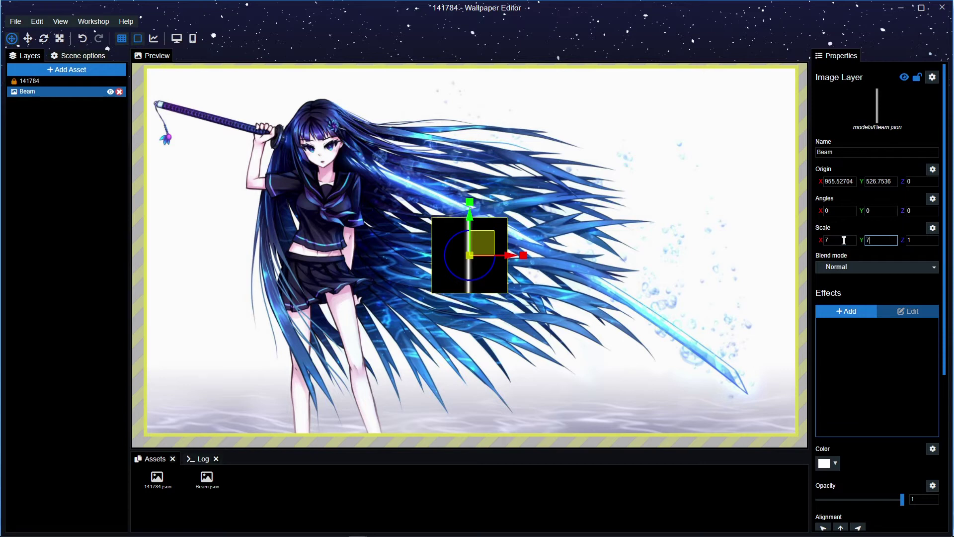
{"action": "key", "text": "ctrl+s"}
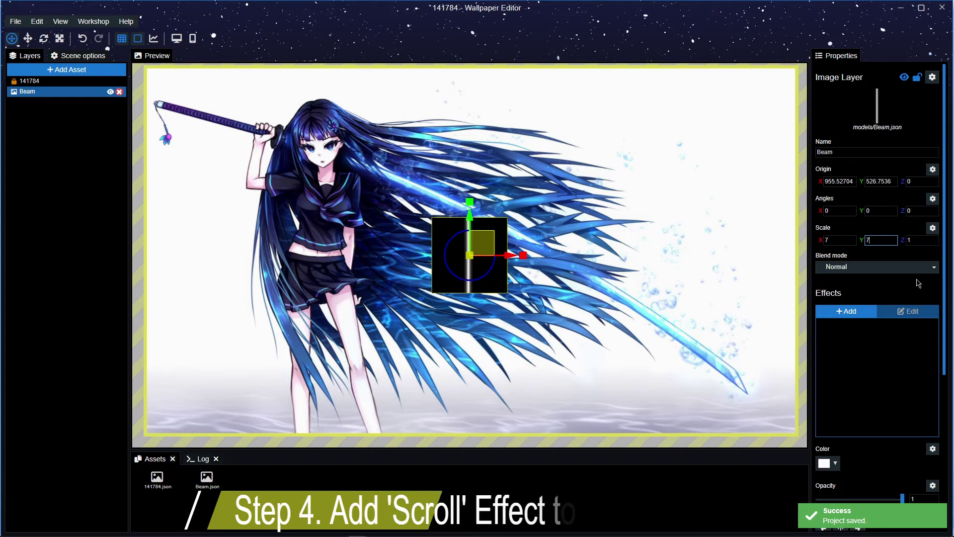
Add the Scroll effect from the Animate category to the Beam layer and save the project
{"action": "left_click", "coordinate": [851, 314]}
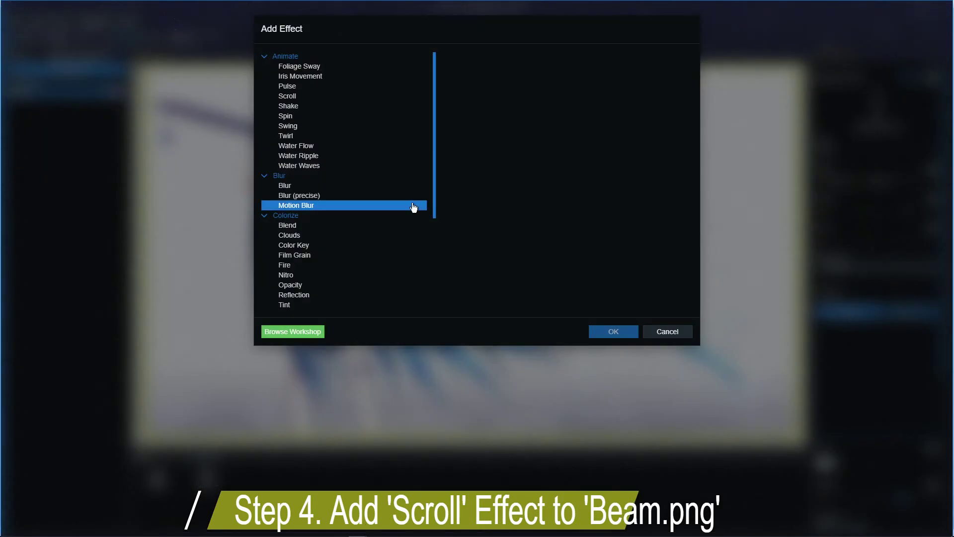
{"action": "scroll", "coordinate": [348, 174], "scroll_direction": "down", "scroll_amount": 4}
{"action": "scroll", "coordinate": [283, 219], "scroll_direction": "down", "scroll_amount": 2}
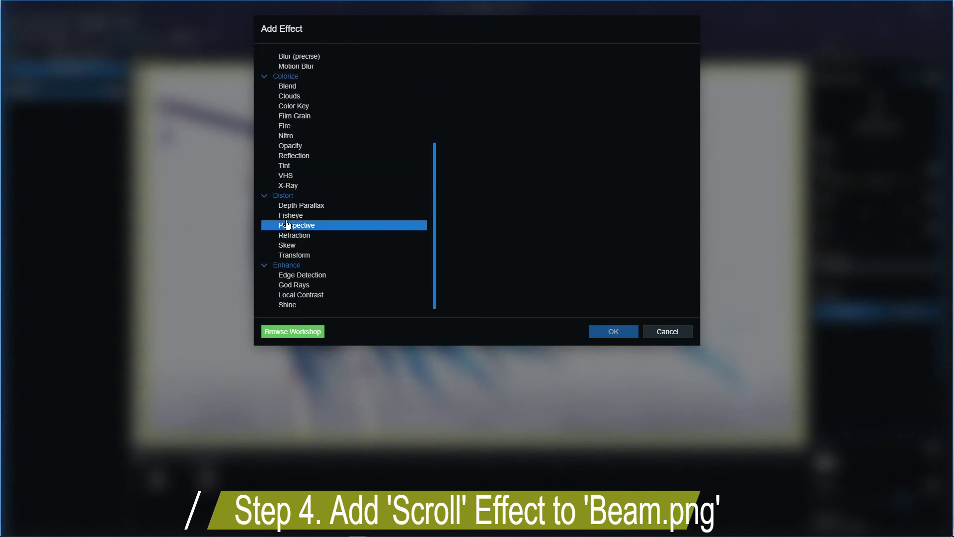
{"action": "scroll", "coordinate": [289, 257], "scroll_direction": "up", "scroll_amount": 4}
{"action": "scroll", "coordinate": [299, 134], "scroll_direction": "up", "scroll_amount": 2}
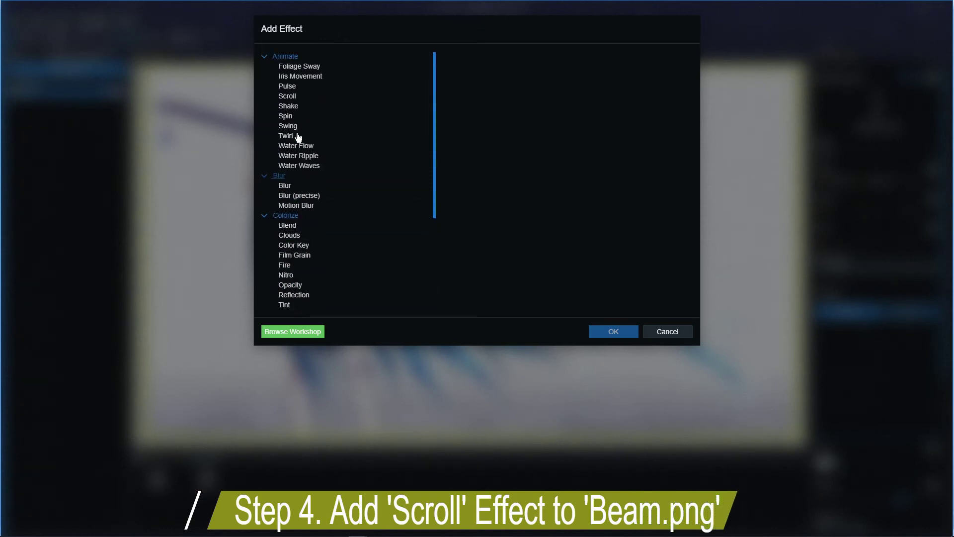
{"action": "left_click", "coordinate": [291, 96]}
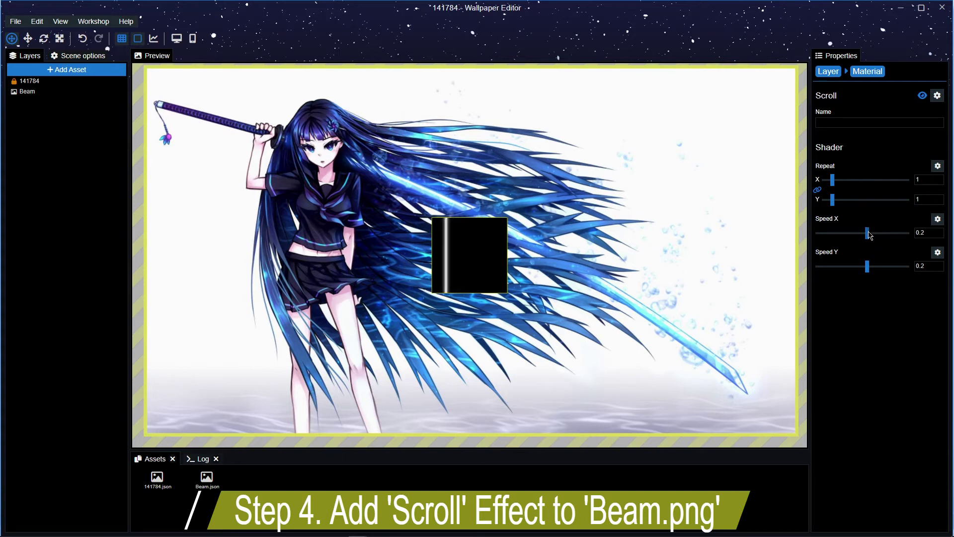
{"action": "key", "text": "ctrl+s"}
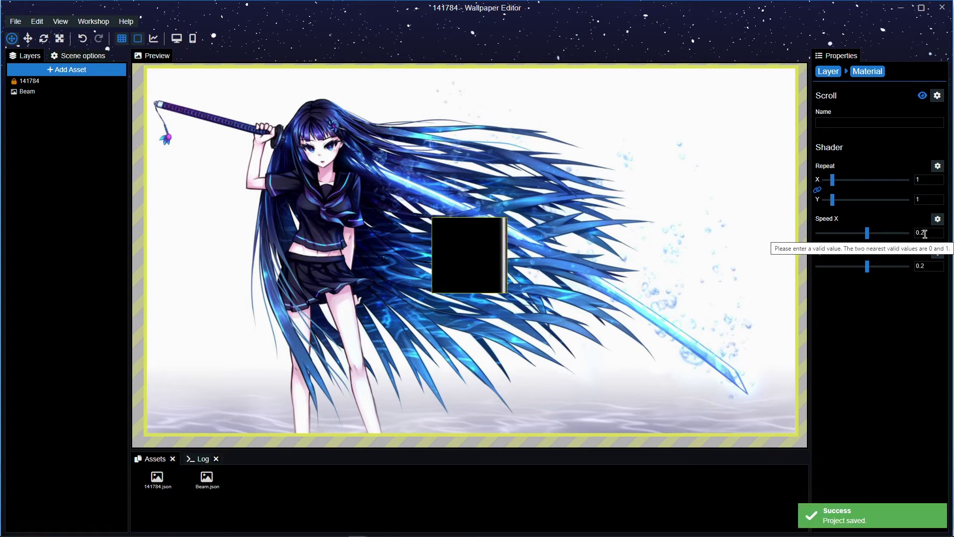
Set the Scroll effect's Speed X and Speed Y to 1, return to the Beam layer's properties and save
{"action": "left_click", "coordinate": [925, 234]}
{"action": "type", "text": "2"}
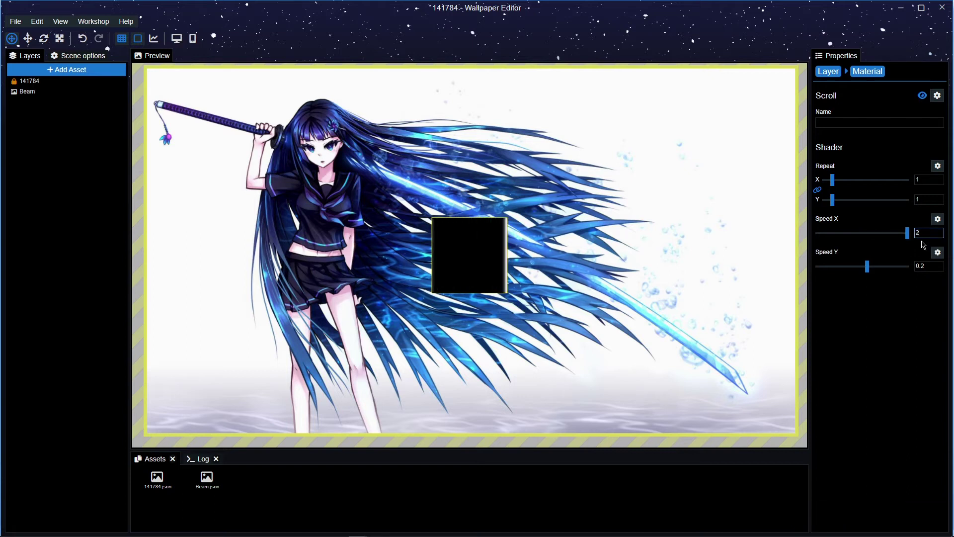
{"action": "left_click", "coordinate": [925, 233]}
{"action": "key", "text": "BackSpace"}
{"action": "type", "text": "1"}
{"action": "left_click", "coordinate": [927, 265]}
{"action": "type", "text": "1"}
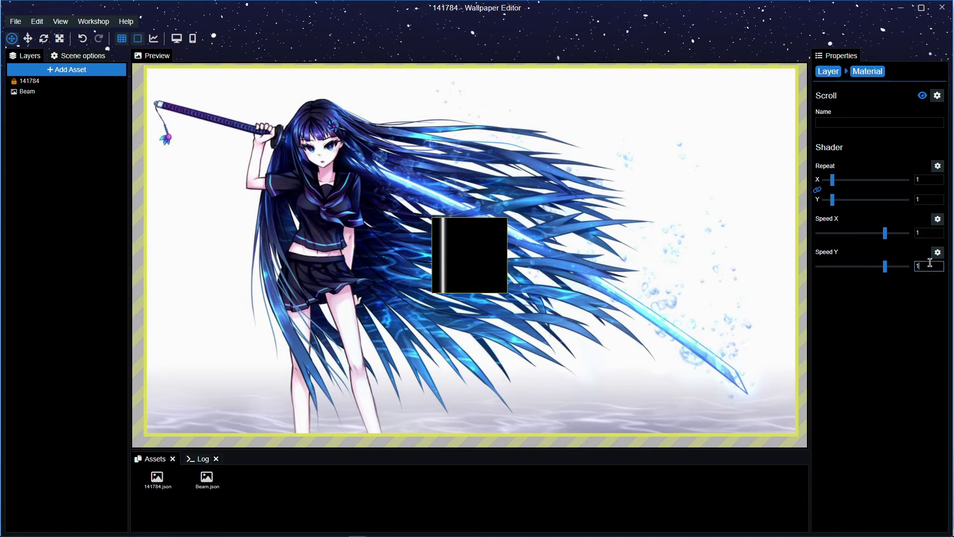
{"action": "left_click", "coordinate": [882, 316]}
{"action": "left_click", "coordinate": [27, 92]}
{"action": "key", "text": "ctrl+s"}
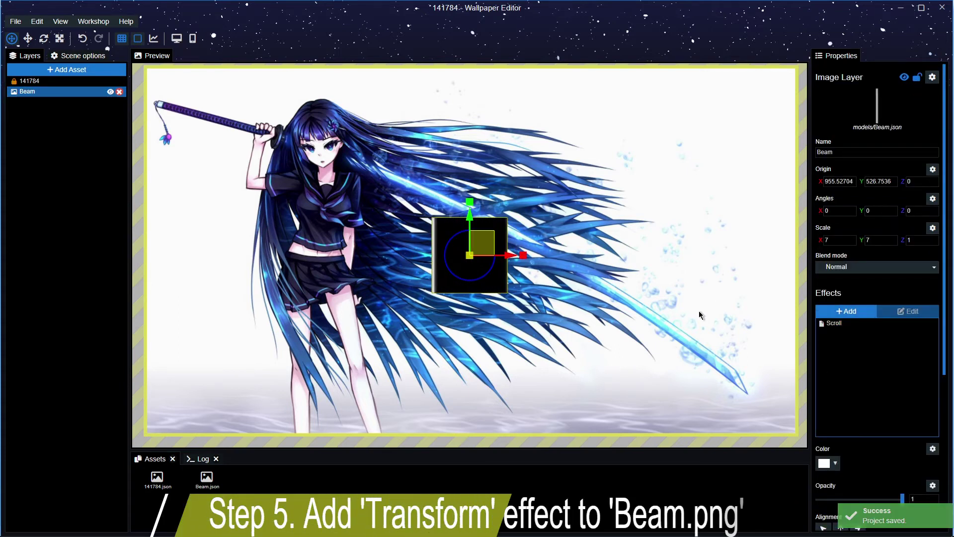
Add the Transform effect from the Distort category to the Beam layer
{"action": "left_click", "coordinate": [855, 312]}
{"action": "scroll", "coordinate": [329, 196], "scroll_direction": "down", "scroll_amount": 5}
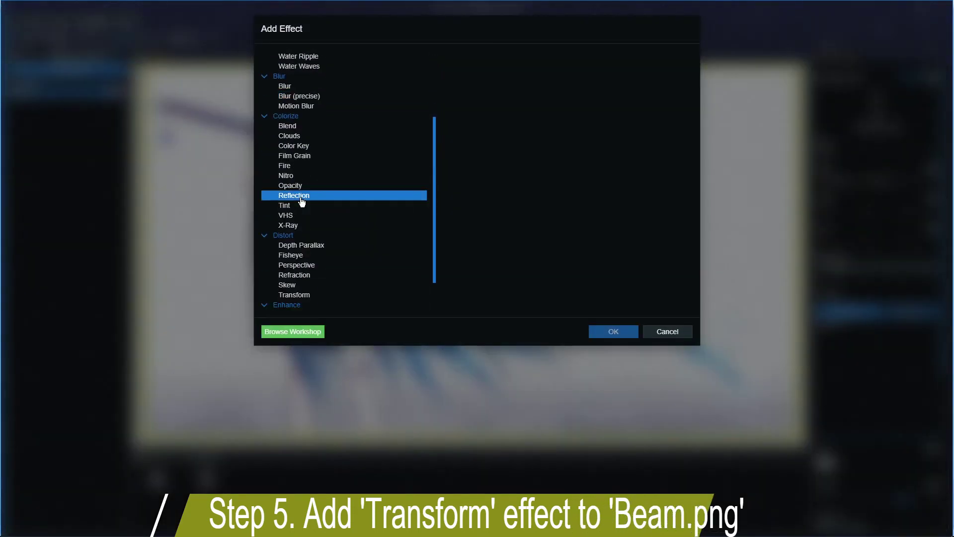
{"action": "left_click", "coordinate": [285, 256]}
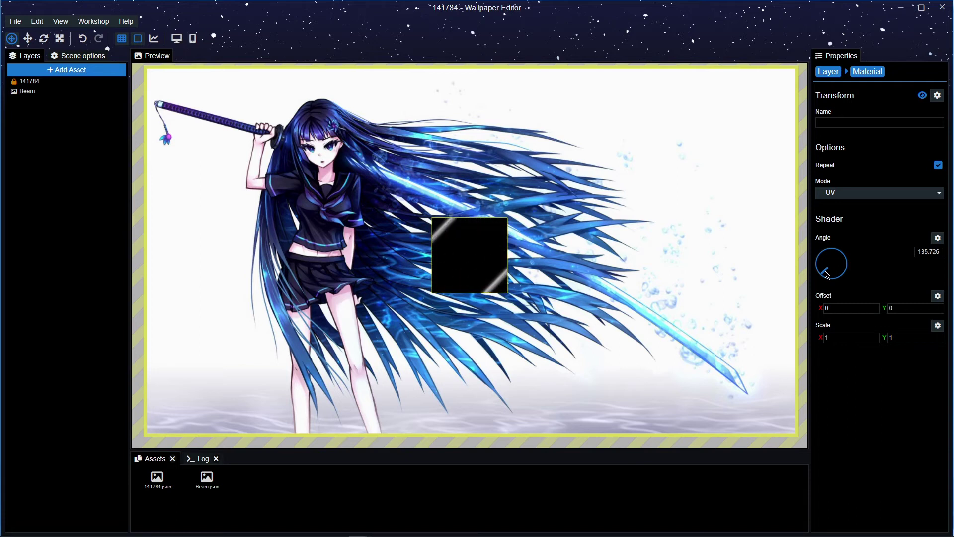
Set the Transform effect's angle to -140 and hide the Beam layer
{"action": "left_click_drag", "start_coordinate": [823, 278], "coordinate": [825, 278]}
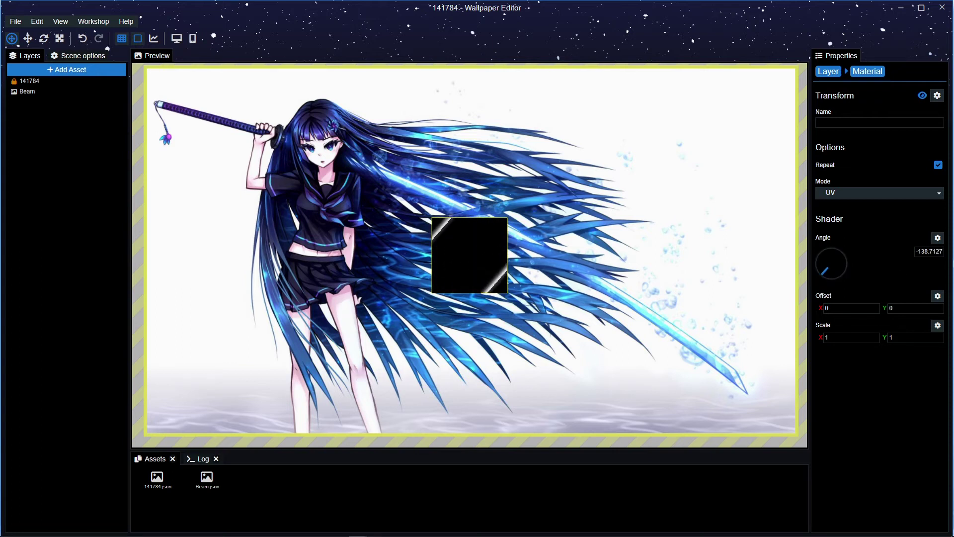
{"action": "left_click", "coordinate": [930, 250]}
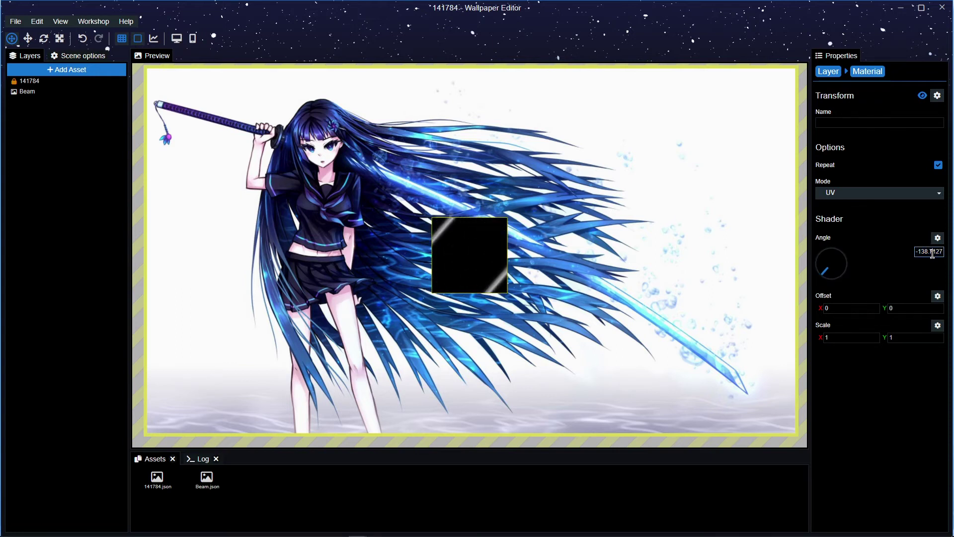
{"action": "key", "text": "BackSpace"}
{"action": "key", "text": "BackSpace"}
{"action": "key", "text": "BackSpace"}
{"action": "key", "text": "BackSpace"}
{"action": "key", "text": "BackSpace"}
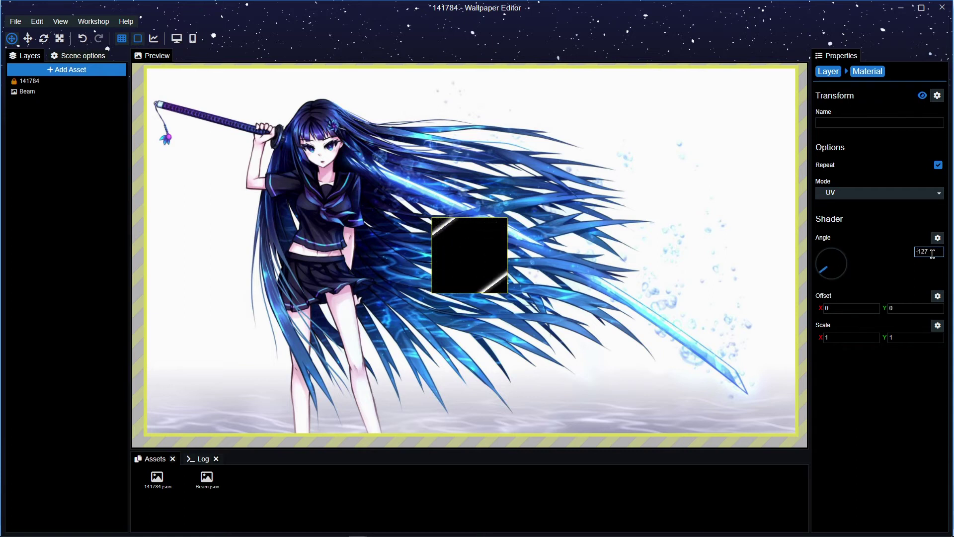
{"action": "type", "text": "40"}
{"action": "key", "text": "Delete"}
{"action": "key", "text": "Delete"}
{"action": "key", "text": "Delete"}
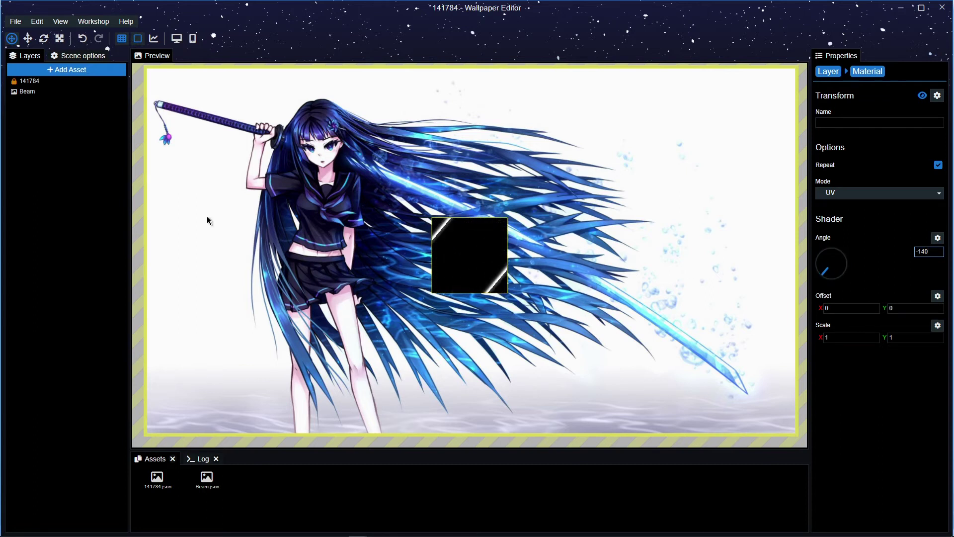
{"action": "left_click", "coordinate": [111, 92]}
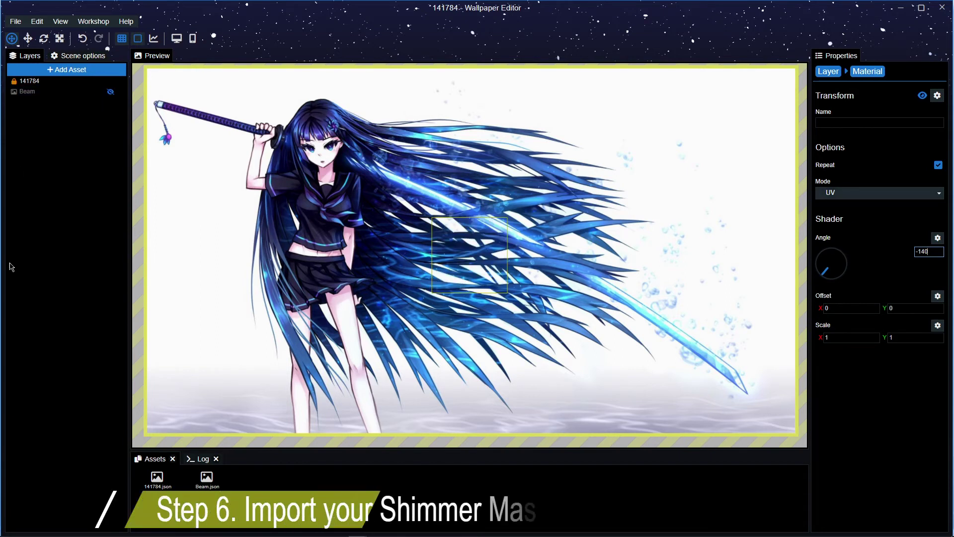
Import ShimmerMask2.png from the Shimmer Masks folder as a new image layer with the default import settings
{"action": "mouse_move", "coordinate": [66, 528]}
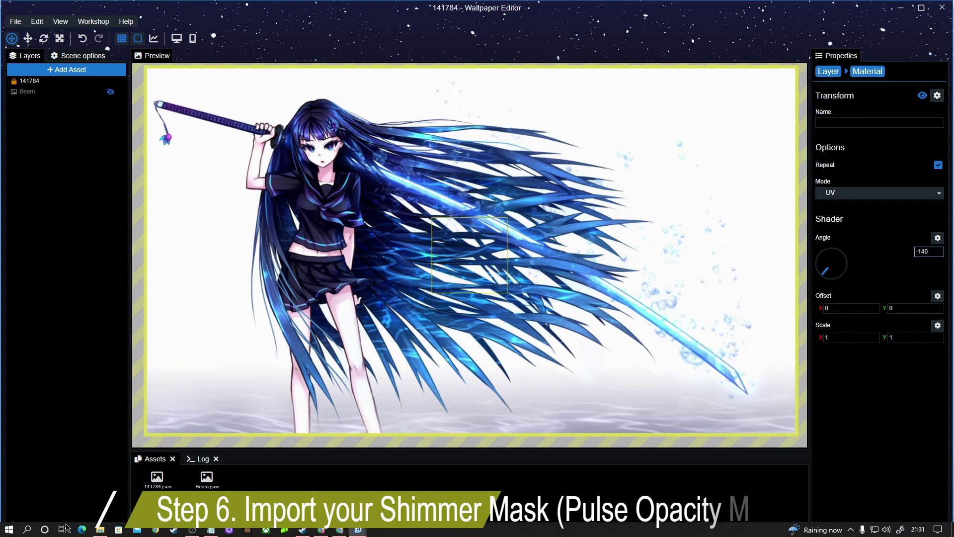
{"action": "left_click", "coordinate": [100, 529]}
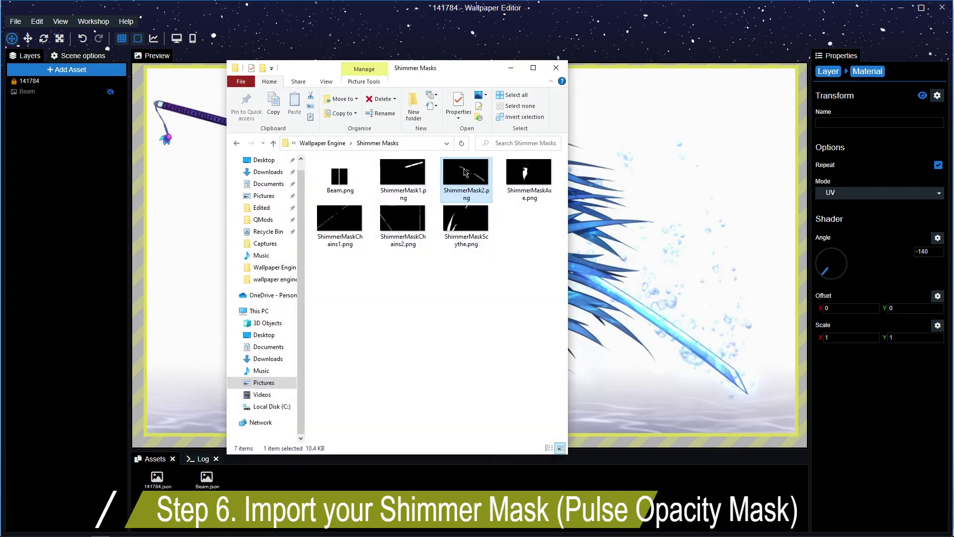
{"action": "left_click_drag", "start_coordinate": [472, 68], "coordinate": [747, 64]}
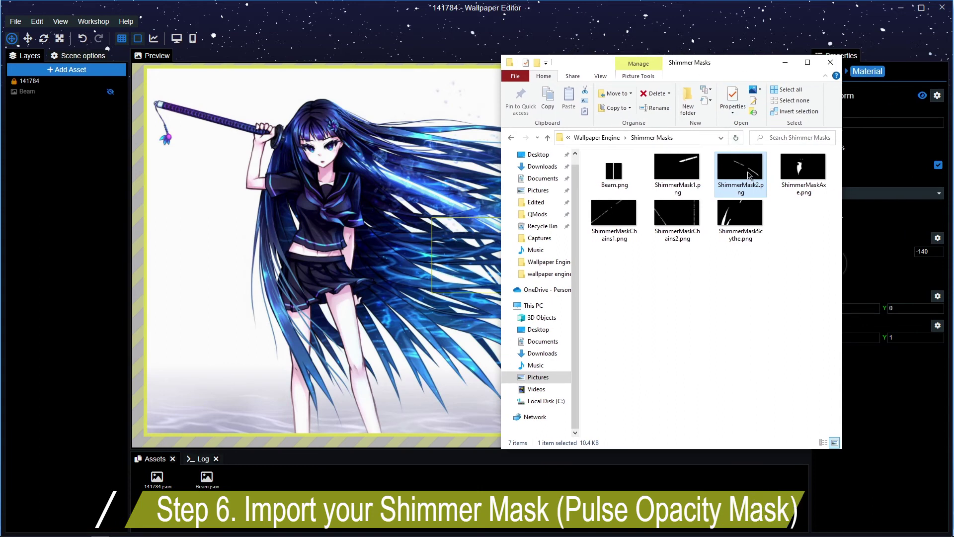
{"action": "left_click_drag", "start_coordinate": [746, 174], "coordinate": [318, 248]}
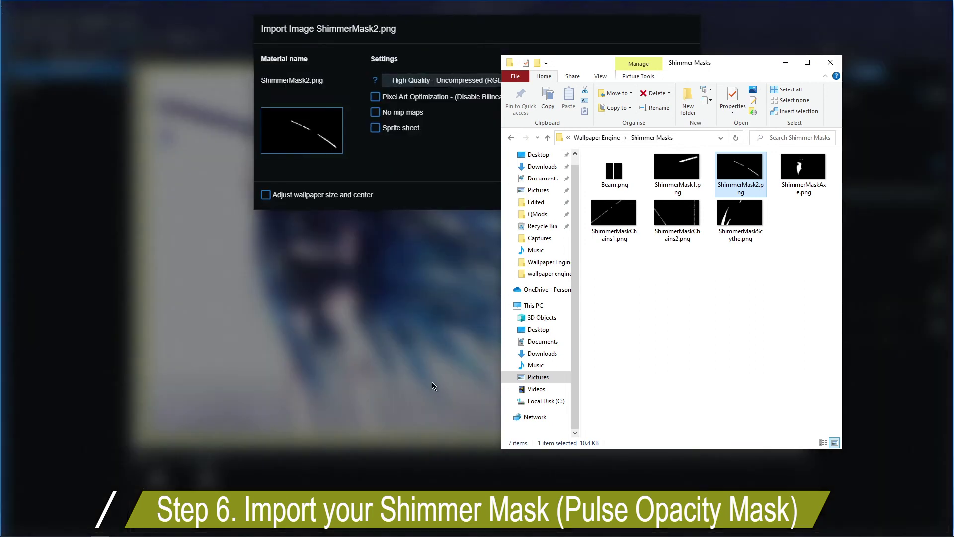
{"action": "left_click", "coordinate": [785, 63]}
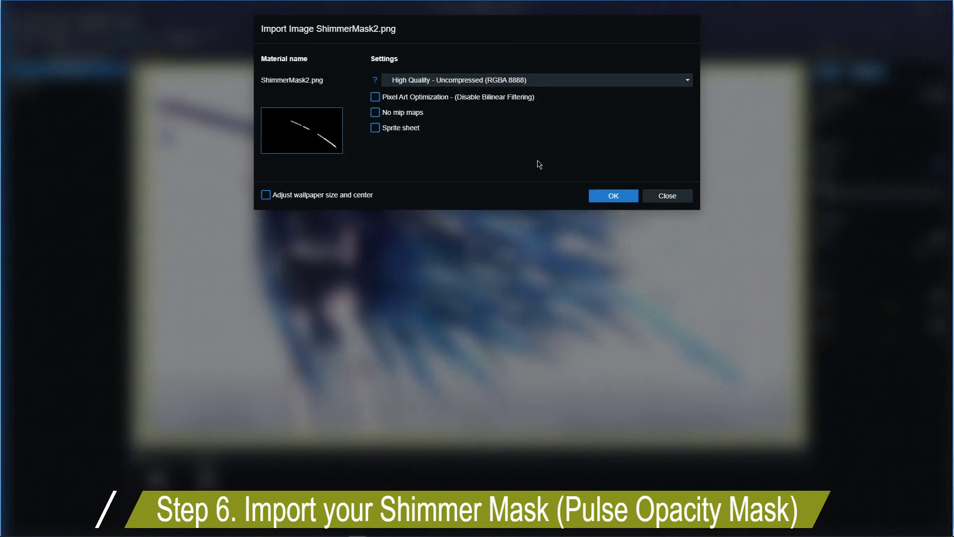
{"action": "left_click", "coordinate": [610, 193]}
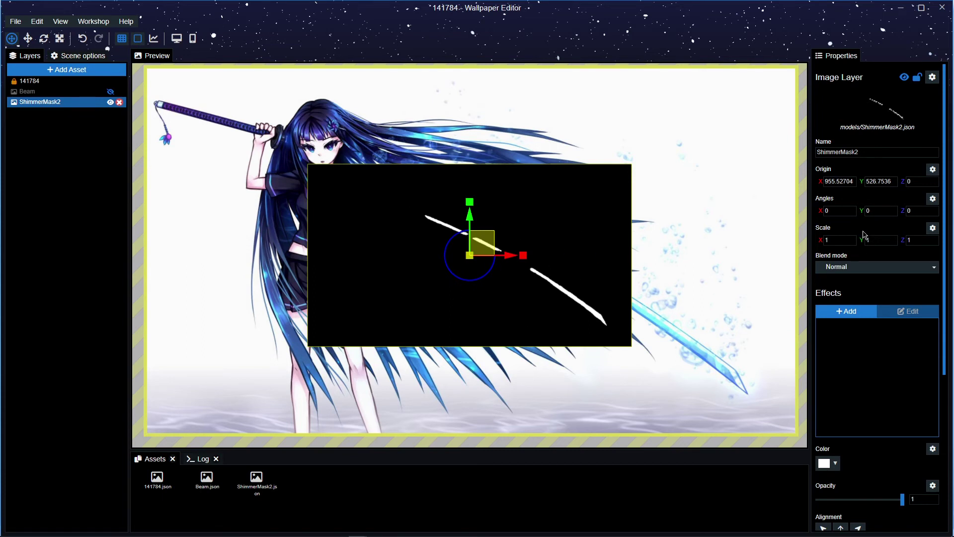
Set the ShimmerMask2 layer's Scale X and Y to 2 and its Origin to X 960, Y 540
{"action": "type", "text": "2"}
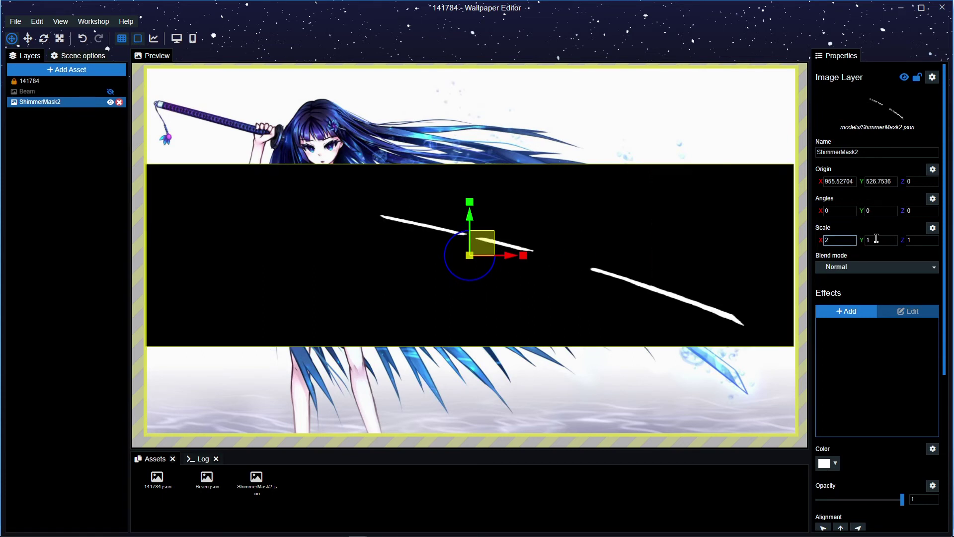
{"action": "type", "text": "2"}
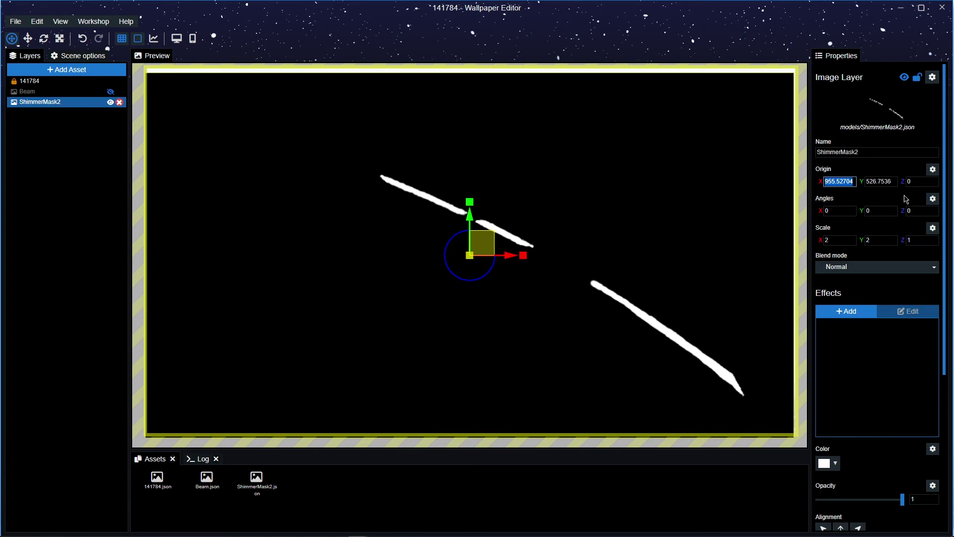
{"action": "type", "text": "960"}
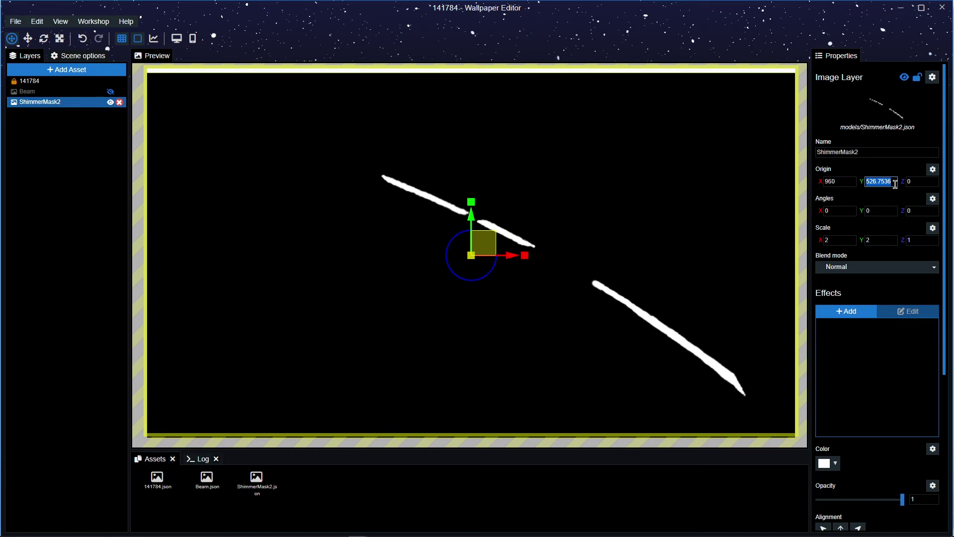
{"action": "type", "text": "540"}
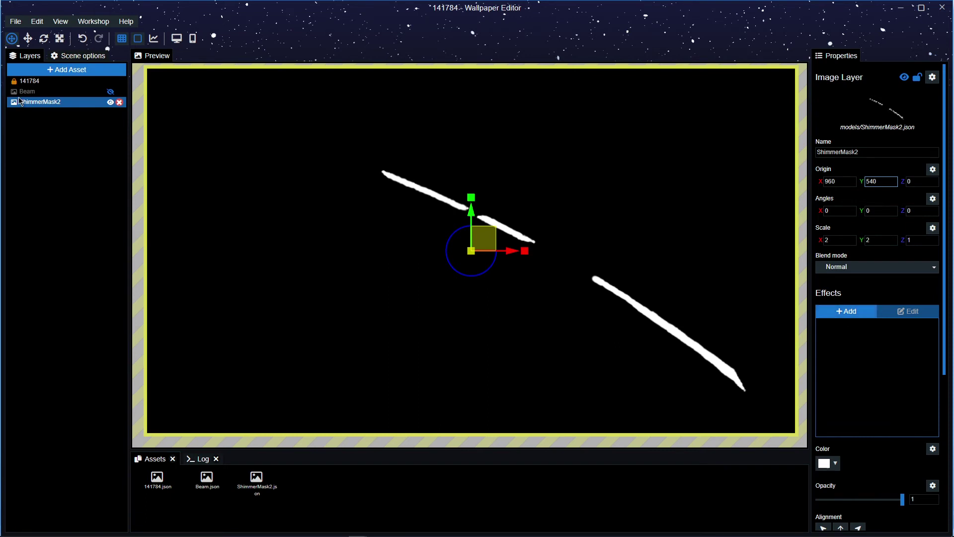
Toggle the ShimmerMask2 layer's visibility repeatedly to compare the mask's alignment with the sword in the artwork
{"action": "left_click", "coordinate": [111, 103]}
{"action": "left_click", "coordinate": [111, 103]}
{"action": "left_click", "coordinate": [111, 103]}
{"action": "left_click", "coordinate": [111, 103]}
{"action": "left_click", "coordinate": [111, 102]}
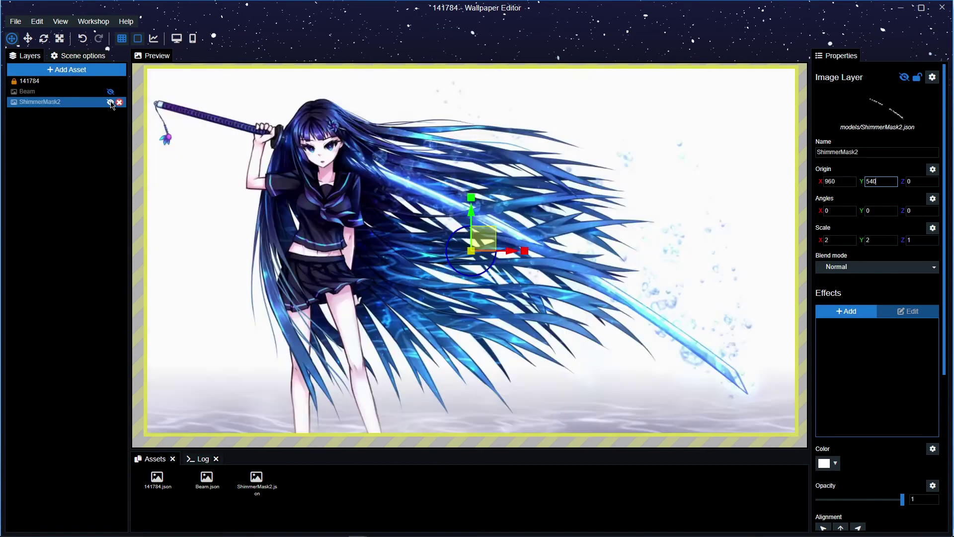
{"action": "left_click", "coordinate": [111, 103]}
{"action": "left_click", "coordinate": [111, 103]}
{"action": "left_click", "coordinate": [111, 102]}
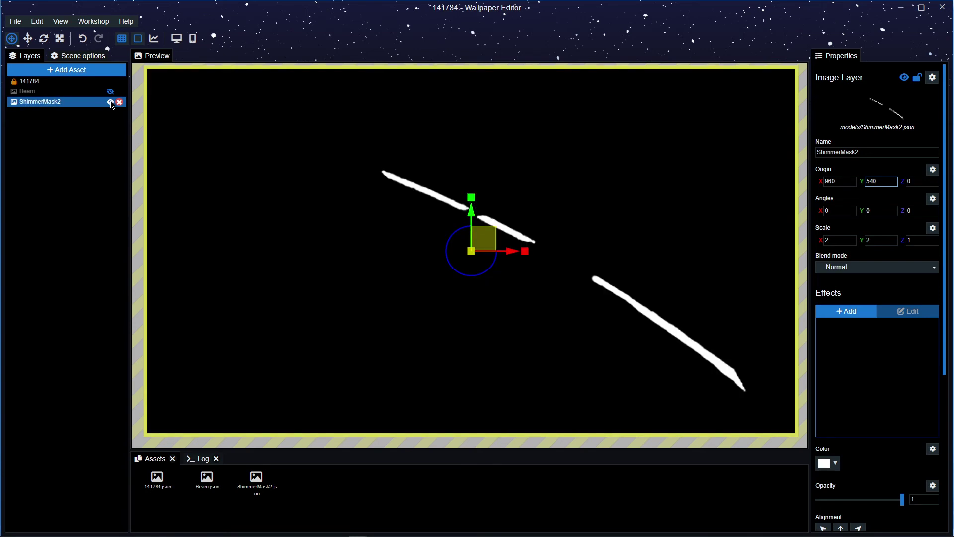
{"action": "left_click", "coordinate": [111, 103]}
{"action": "left_click", "coordinate": [111, 103]}
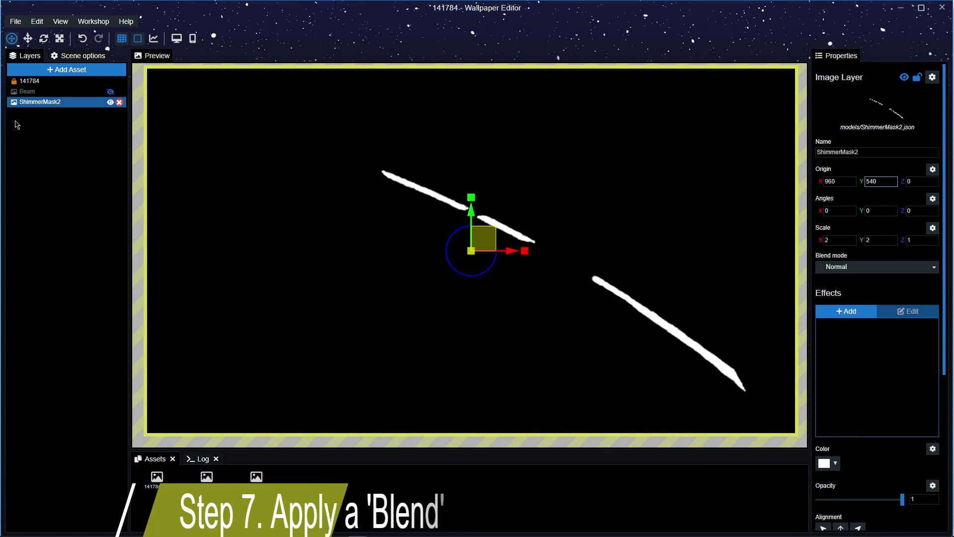
Add the Blend effect from the Colorize category to the ShimmerMask2 layer
{"action": "left_click", "coordinate": [847, 311]}
{"action": "left_click", "coordinate": [356, 226]}
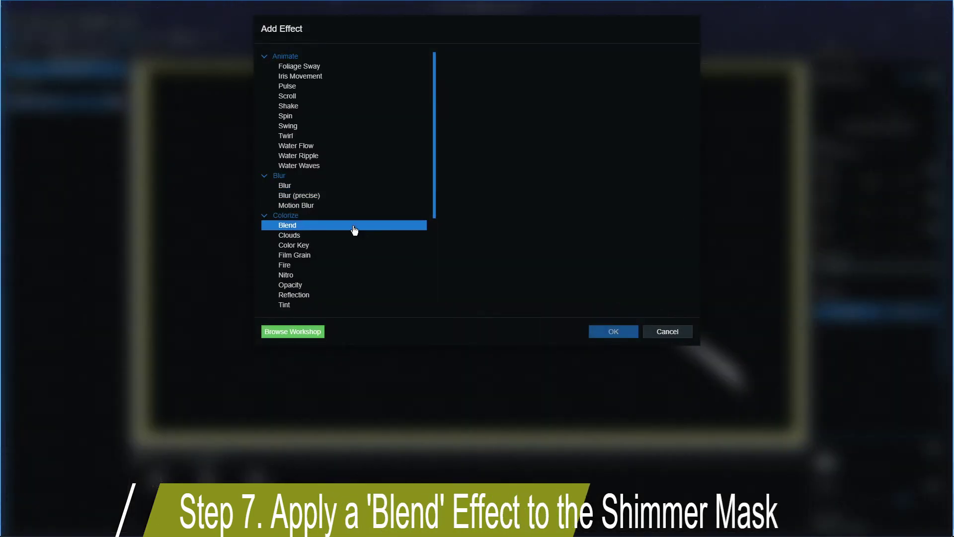
{"action": "left_click", "coordinate": [290, 227]}
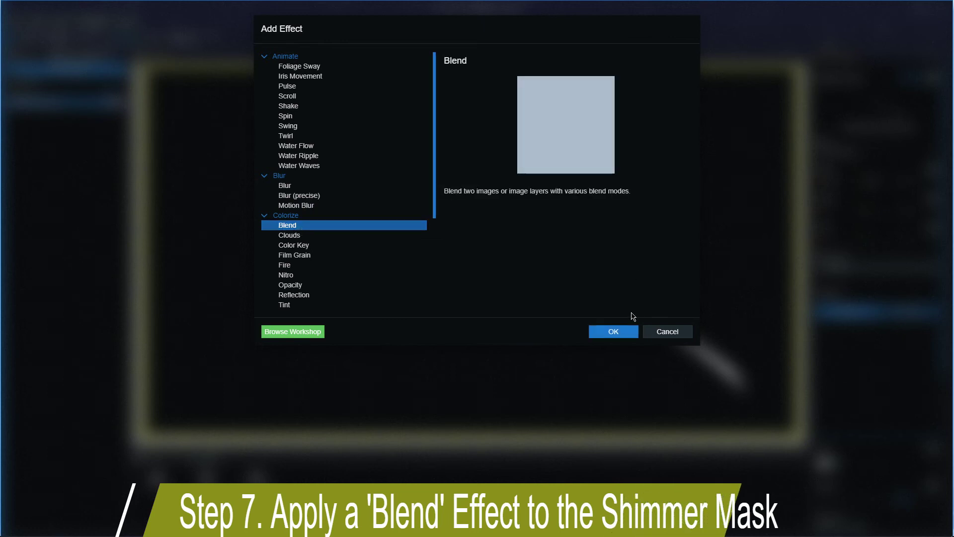
{"action": "left_click", "coordinate": [612, 332]}
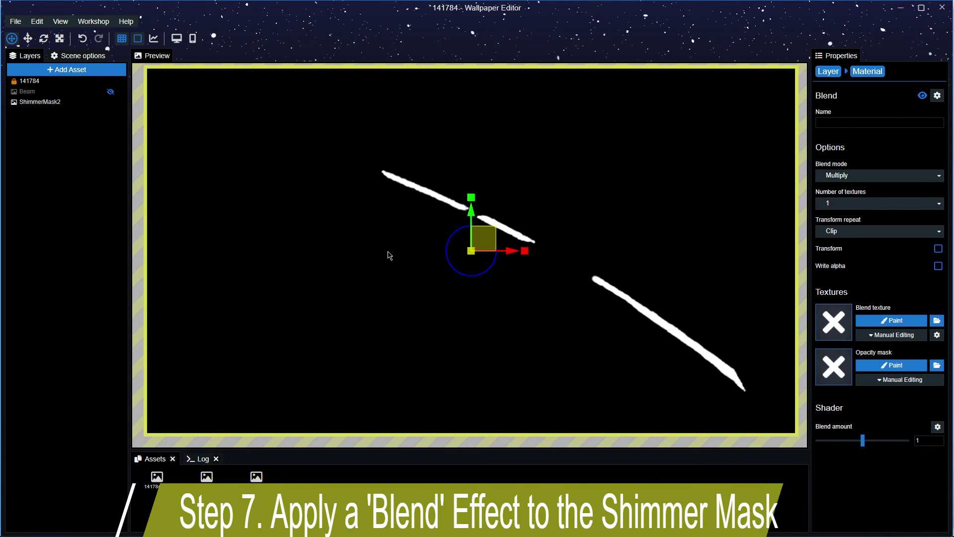
Assign the Beam layer as the Blend texture of the ShimmerMask2 layer's Blend effect and save the project
{"action": "left_click_drag", "start_coordinate": [38, 97], "coordinate": [584, 289]}
{"action": "left_click_drag", "start_coordinate": [888, 368], "coordinate": [878, 323]}
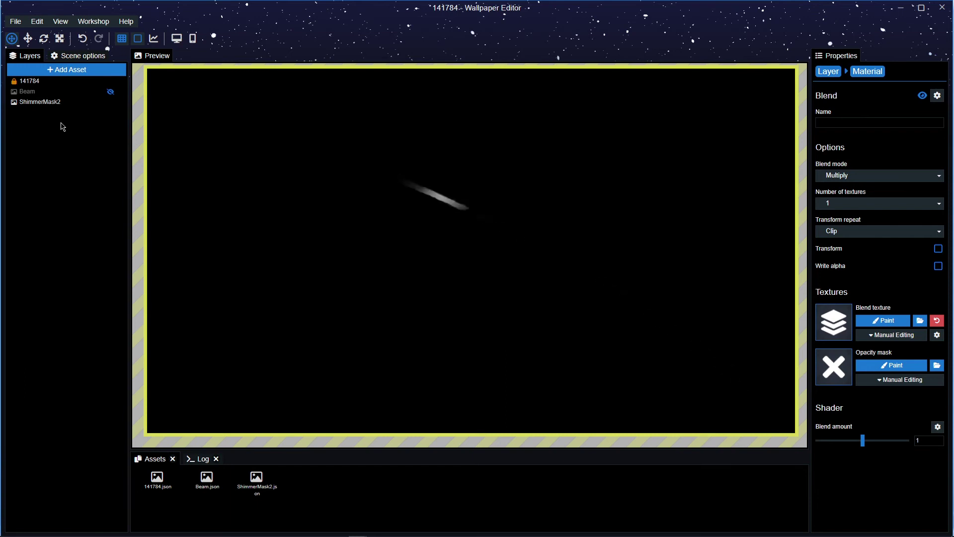
{"action": "key", "text": "ctrl+s"}
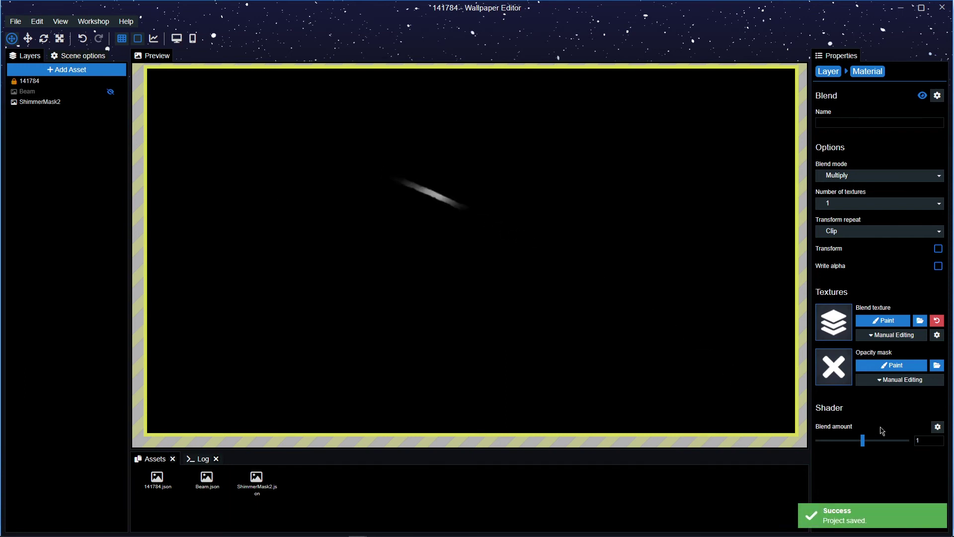
Try higher Blend amount values on the ShimmerMask2 layer's Blend effect and set the amount back to 1
{"action": "left_click_drag", "start_coordinate": [862, 443], "coordinate": [873, 445]}
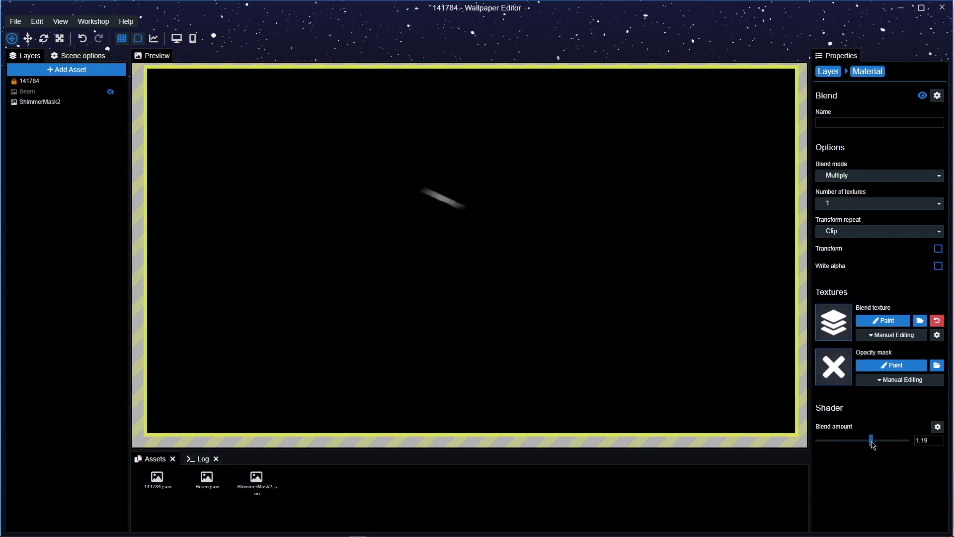
{"action": "mouse_move", "coordinate": [874, 445]}
{"action": "left_mouse_down"}
{"action": "mouse_move", "coordinate": [851, 446]}
{"action": "mouse_move", "coordinate": [874, 448]}
{"action": "left_mouse_up"}
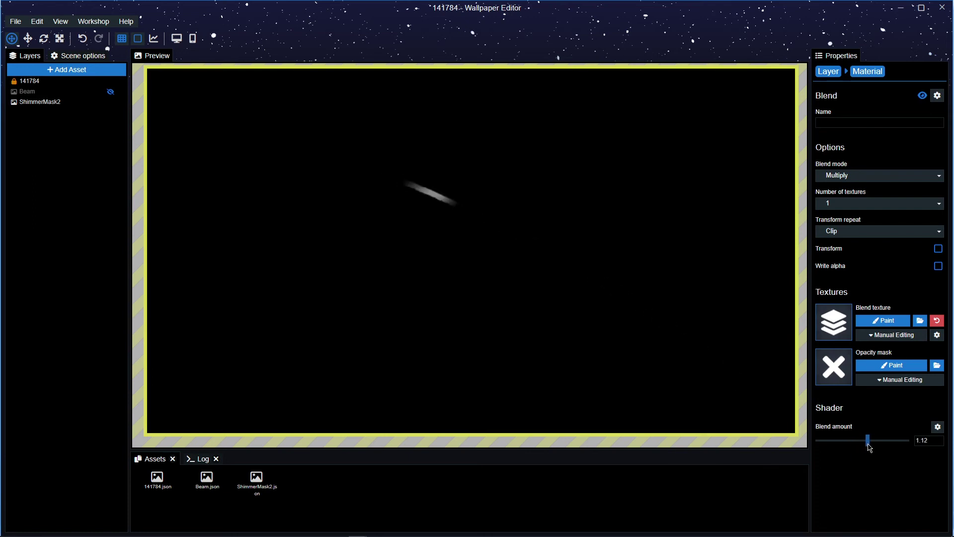
{"action": "double_click", "coordinate": [929, 442]}
{"action": "type", "text": "1"}
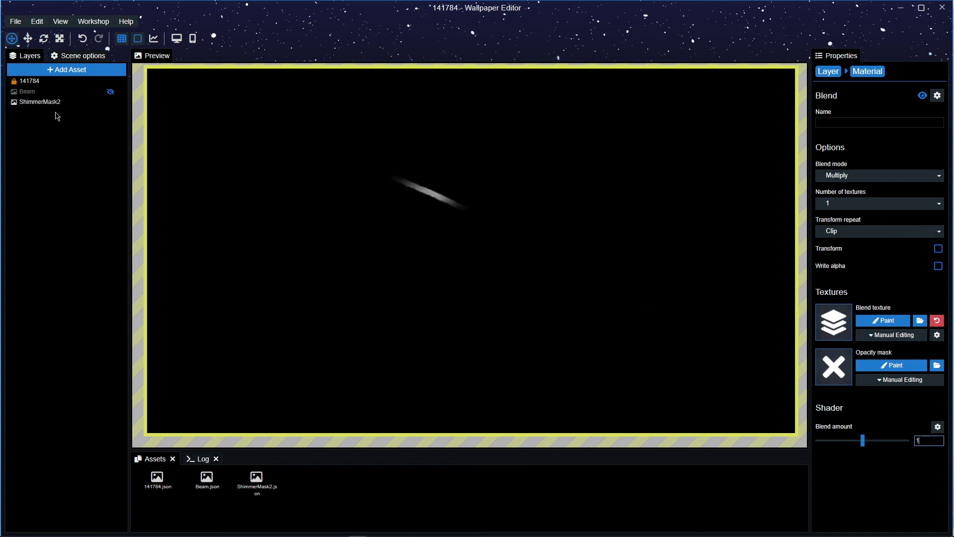
Toggle the ShimmerMask2 layer's visibility to compare the shimmer with the artwork, and leave the layer hidden
{"action": "left_click", "coordinate": [99, 103]}
{"action": "left_click", "coordinate": [110, 102]}
{"action": "left_click", "coordinate": [111, 102]}
{"action": "left_click", "coordinate": [110, 102]}
{"action": "left_click", "coordinate": [111, 102]}
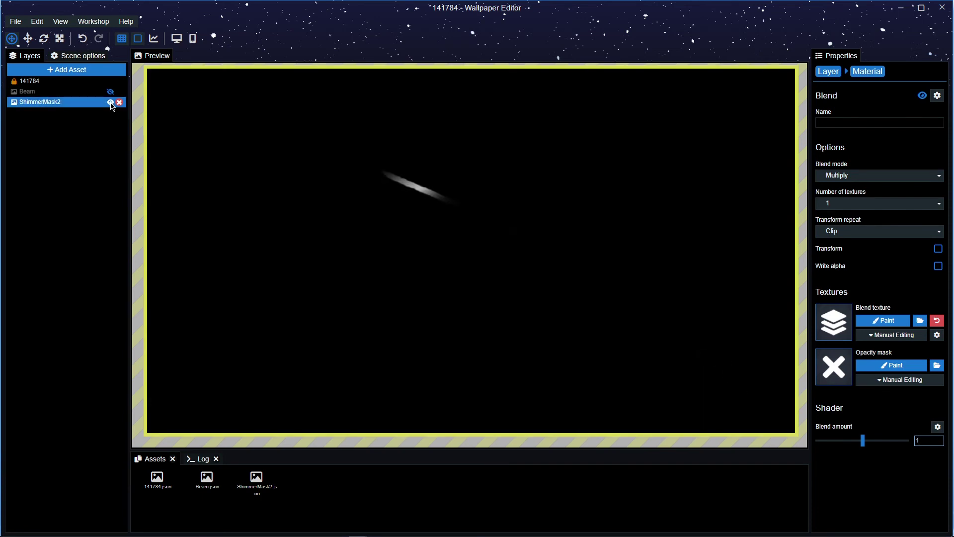
{"action": "left_click", "coordinate": [111, 102]}
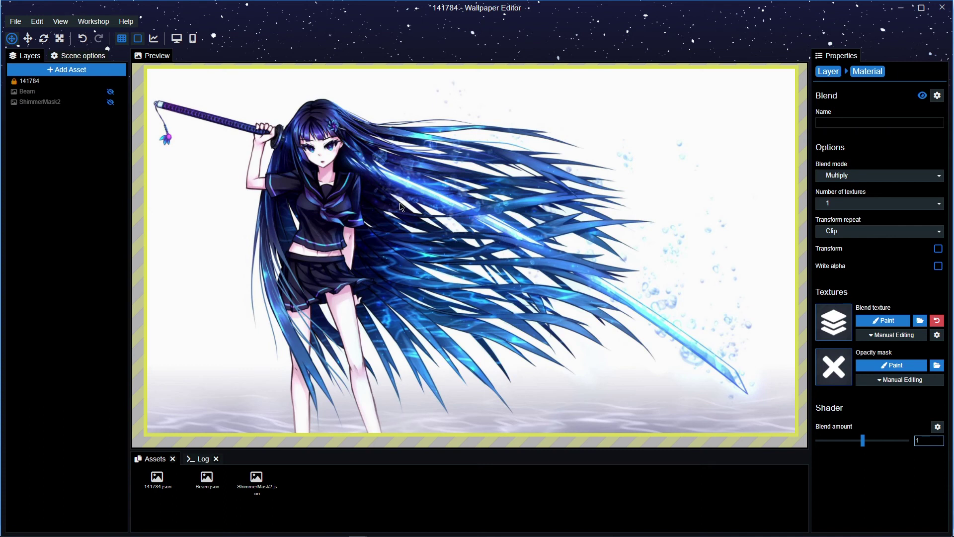
Save the project and add the Blend effect from the Colorize category to the original 141784 image layer
{"action": "left_click", "coordinate": [32, 83]}
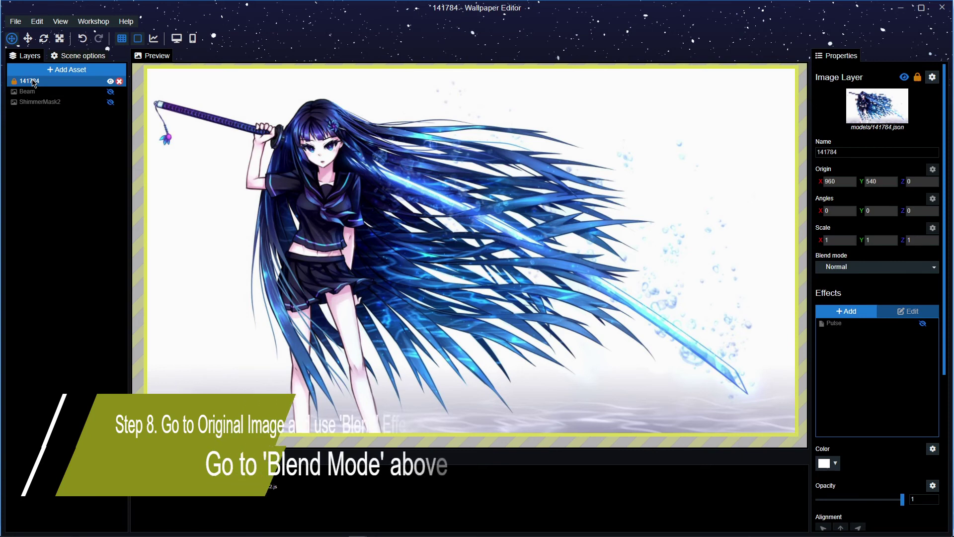
{"action": "left_click", "coordinate": [868, 314]}
{"action": "scroll", "coordinate": [417, 160], "scroll_direction": "down", "scroll_amount": 2}
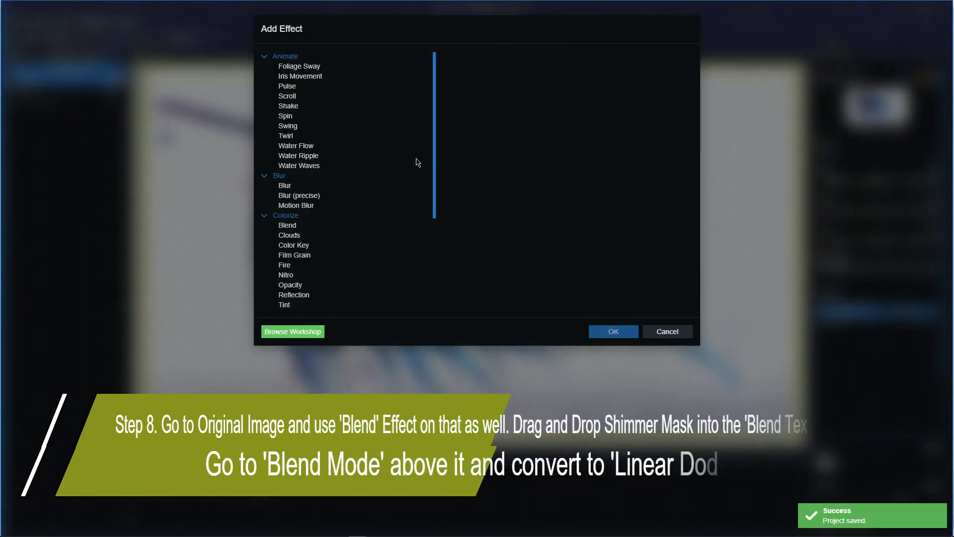
{"action": "left_click", "coordinate": [320, 226]}
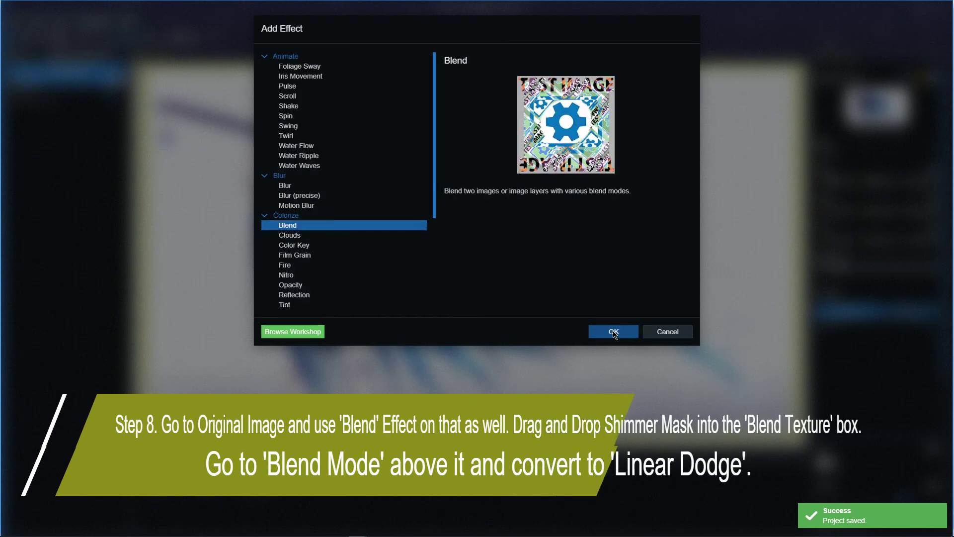
{"action": "left_click", "coordinate": [613, 331]}
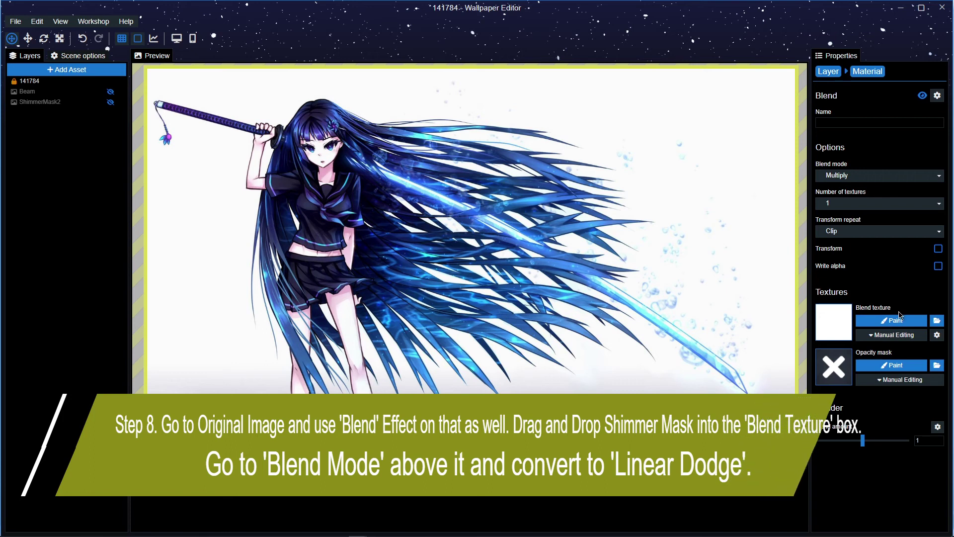
Assign the ShimmerMask2 layer as the 141784 layer's Blend texture, set the blend mode to Linear dodge and save
{"action": "left_click", "coordinate": [60, 103]}
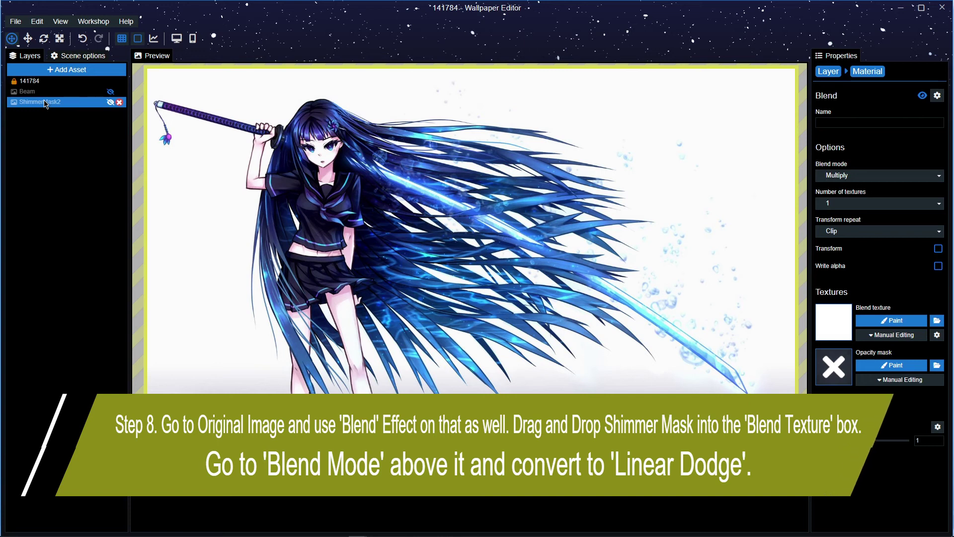
{"action": "left_click_drag", "start_coordinate": [45, 103], "coordinate": [258, 173]}
{"action": "left_click_drag", "start_coordinate": [852, 337], "coordinate": [884, 321]}
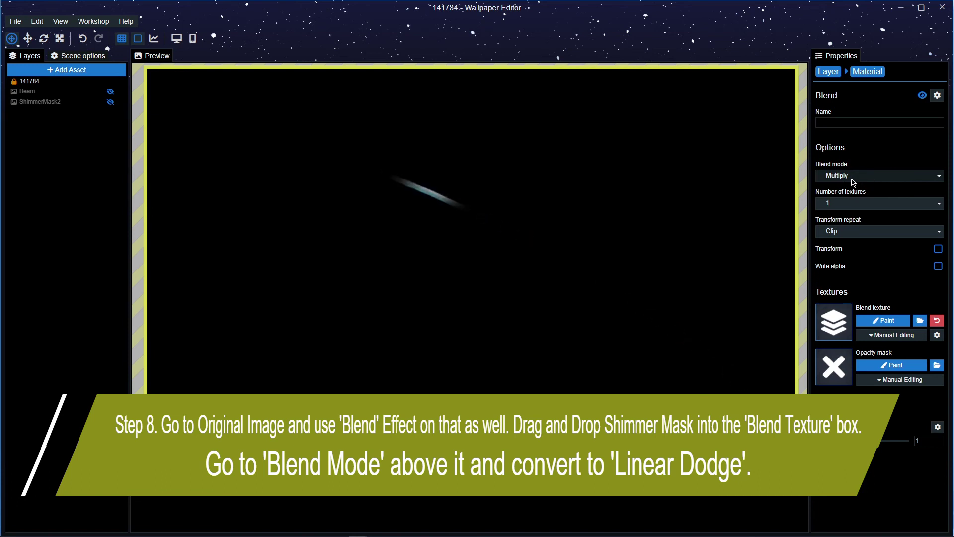
{"action": "left_click", "coordinate": [874, 176]}
{"action": "scroll", "coordinate": [843, 229], "scroll_direction": "down", "scroll_amount": 4}
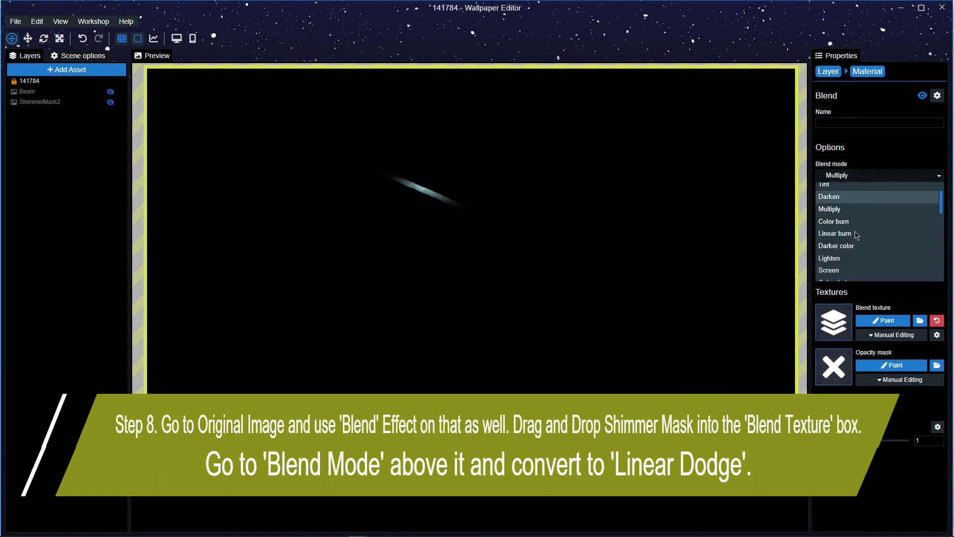
{"action": "left_click", "coordinate": [843, 227]}
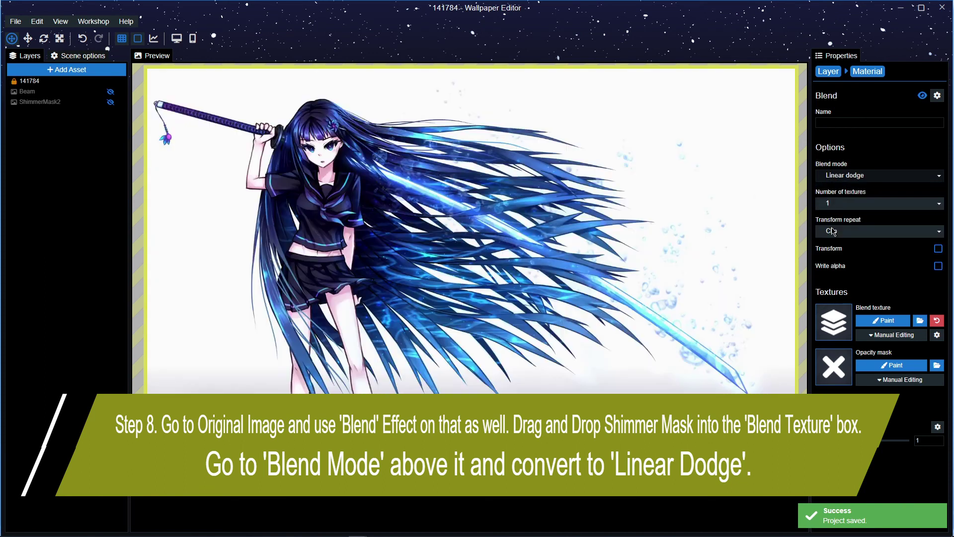
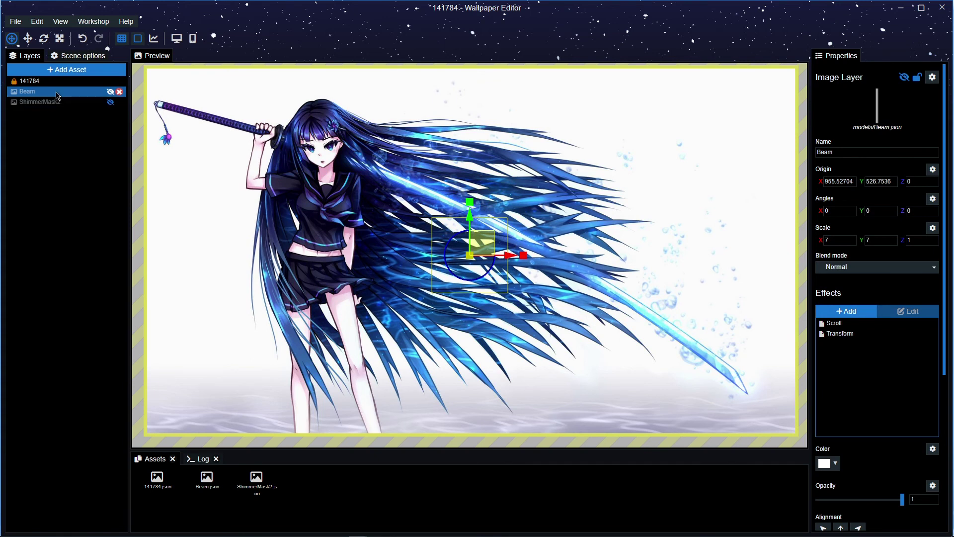
Review the Beam layer's Transform effect settings and return to the layer's properties
{"action": "left_click", "coordinate": [867, 335]}
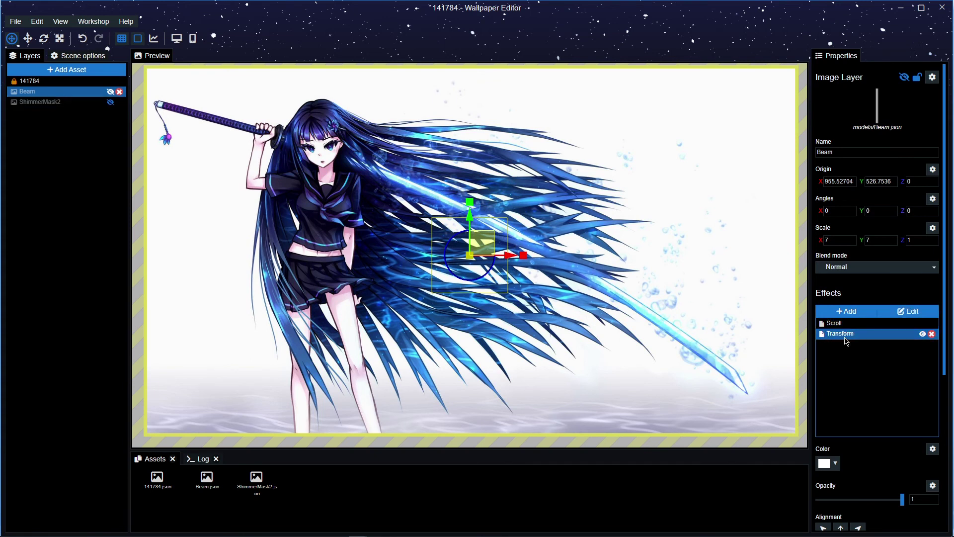
{"action": "left_click", "coordinate": [908, 311]}
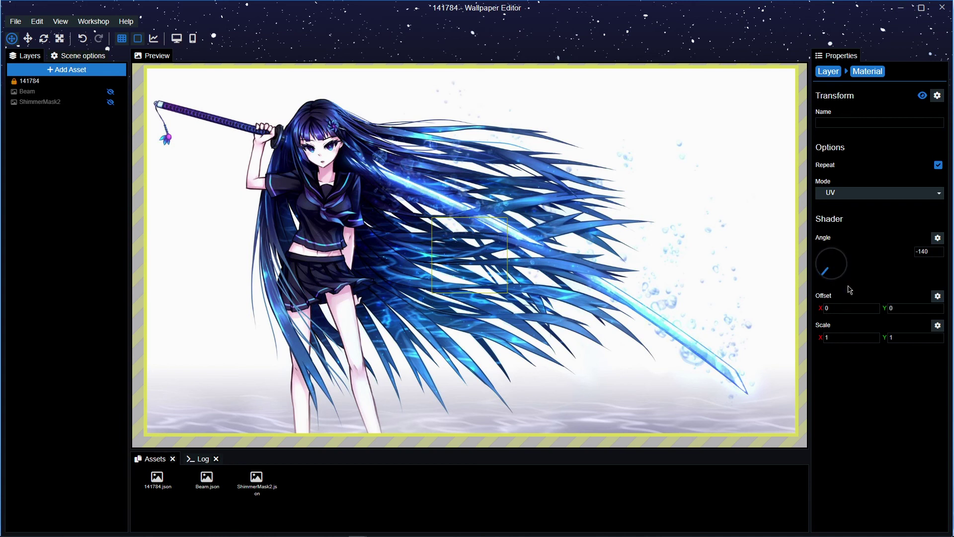
{"action": "left_click", "coordinate": [71, 82]}
{"action": "left_click", "coordinate": [50, 91]}
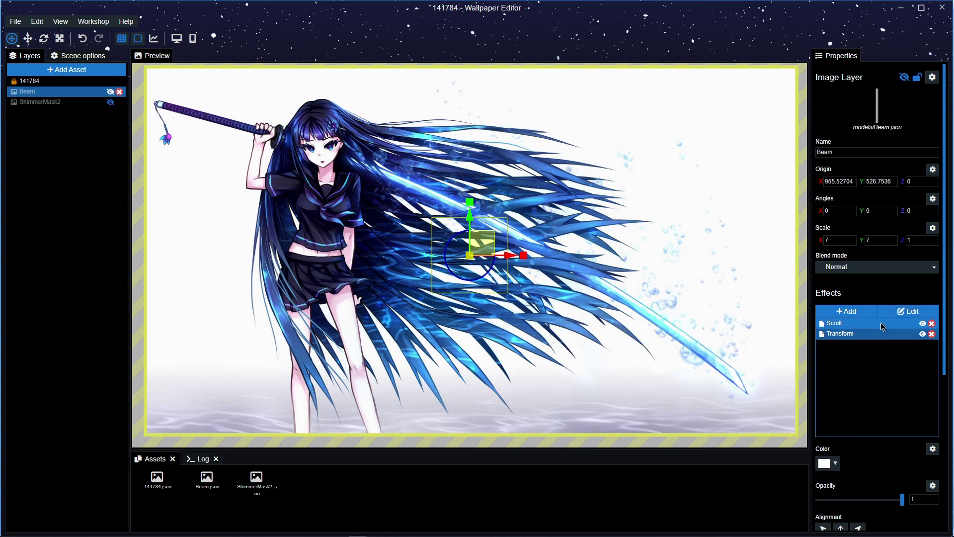
Set the Beam layer's Scroll effect to Speed X 0.5 and Speed Y 0.5, and save the project
{"action": "left_click", "coordinate": [839, 325]}
{"action": "double_click", "coordinate": [839, 324]}
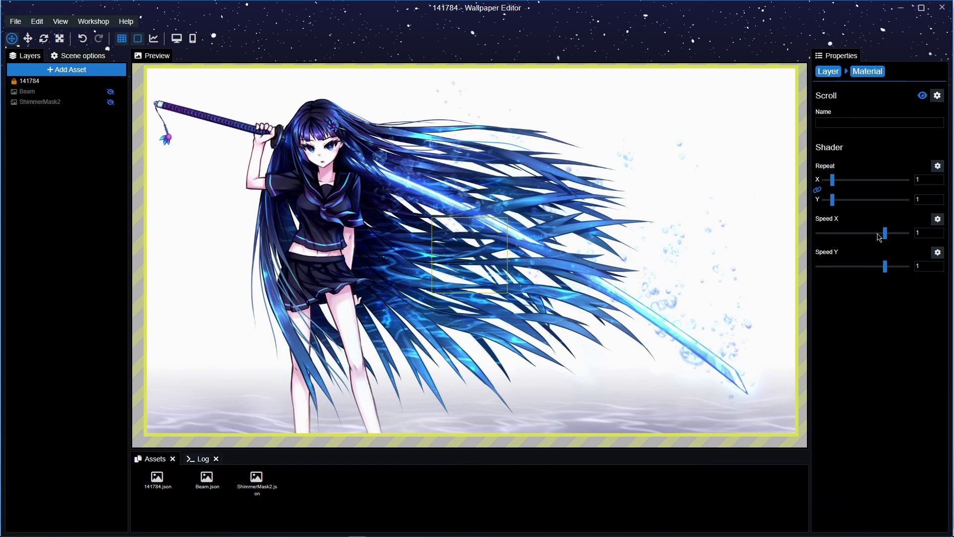
{"action": "mouse_move", "coordinate": [880, 239]}
{"action": "left_mouse_down"}
{"action": "mouse_move", "coordinate": [840, 239]}
{"action": "mouse_move", "coordinate": [871, 240]}
{"action": "left_mouse_up"}
{"action": "left_click", "coordinate": [926, 232]}
{"action": "type", "text": "0.5"}
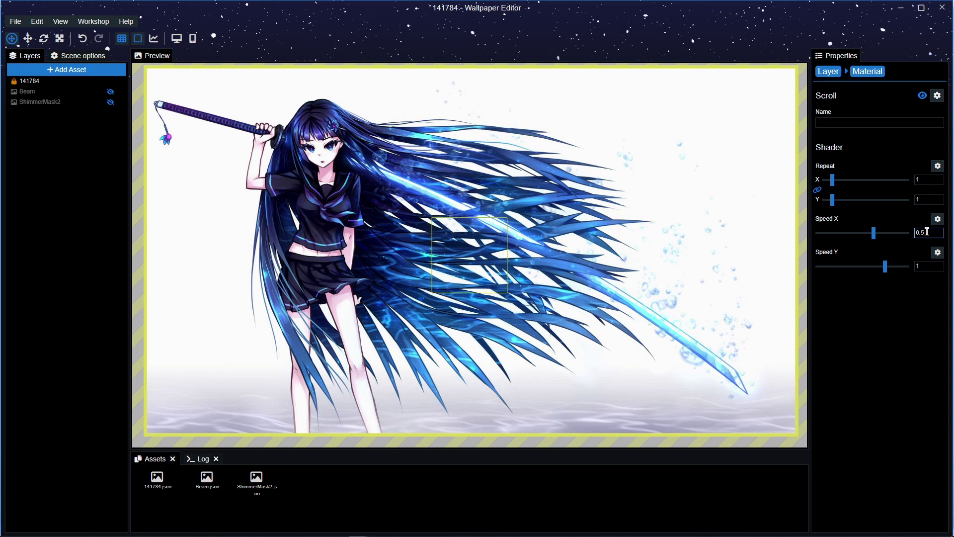
{"action": "left_click", "coordinate": [926, 268]}
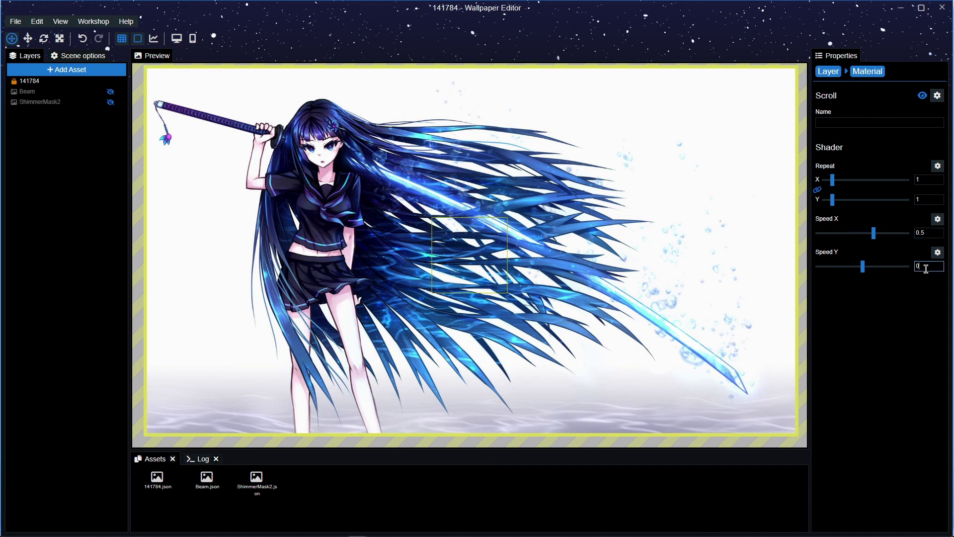
{"action": "type", "text": "0.5"}
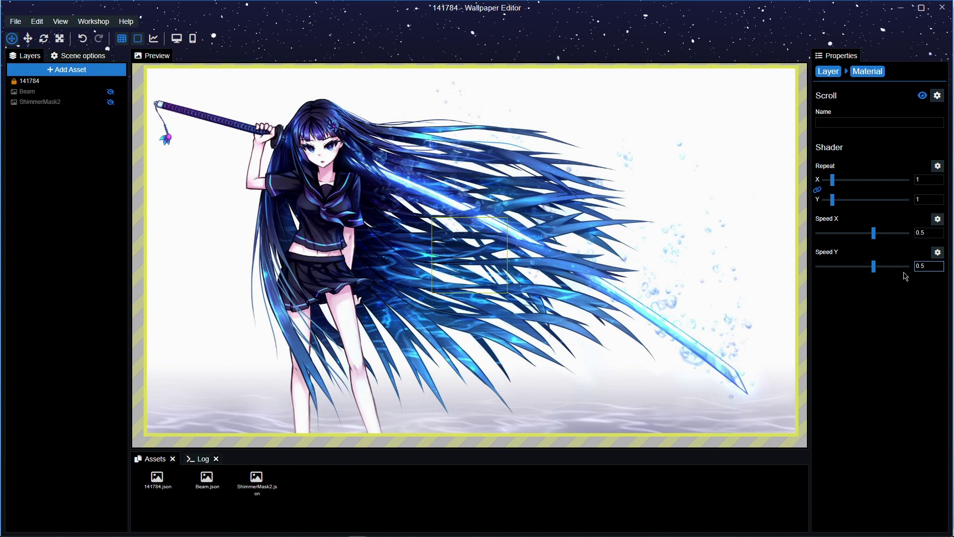
{"action": "key", "text": "ctrl+s"}
Try red and magenta (#ff00ff) as the ShimmerMask2 layer's color, restore white (#ffffff) and save the project
{"action": "left_click", "coordinate": [64, 93]}
{"action": "left_click", "coordinate": [61, 103]}
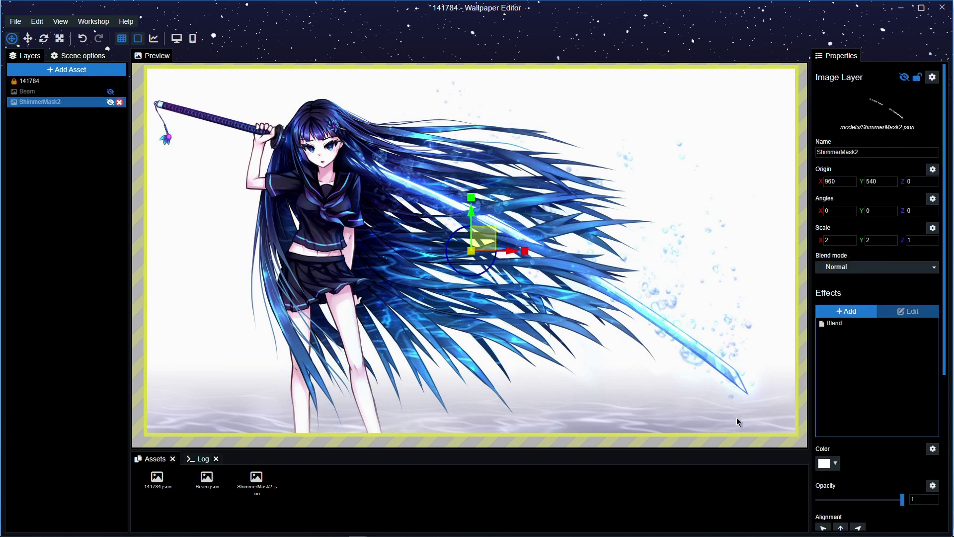
{"action": "left_click", "coordinate": [834, 463]}
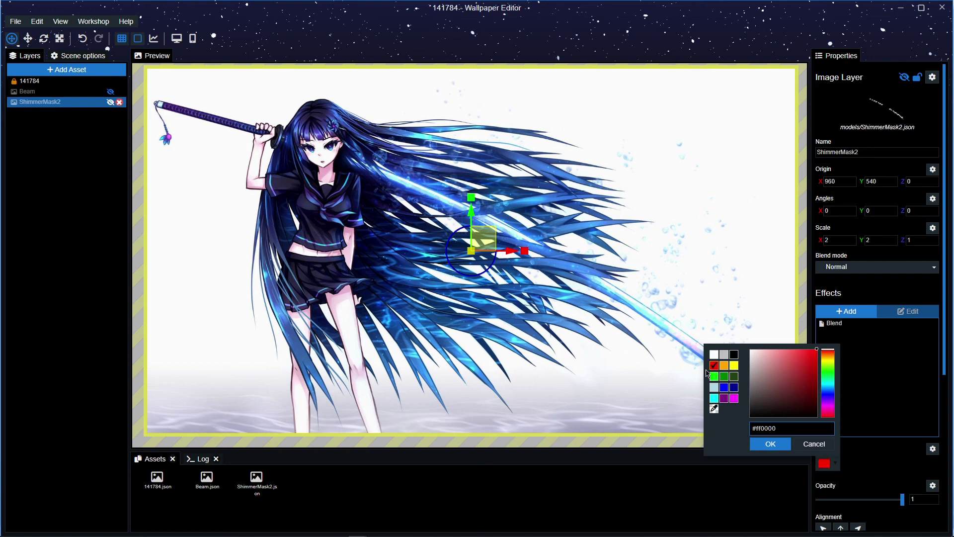
{"action": "left_click", "coordinate": [733, 399]}
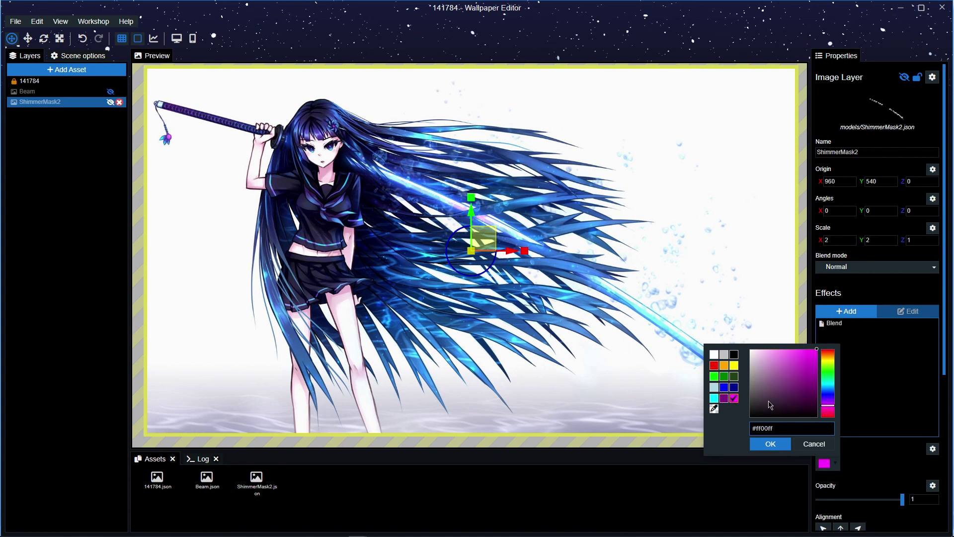
{"action": "left_click", "coordinate": [714, 355]}
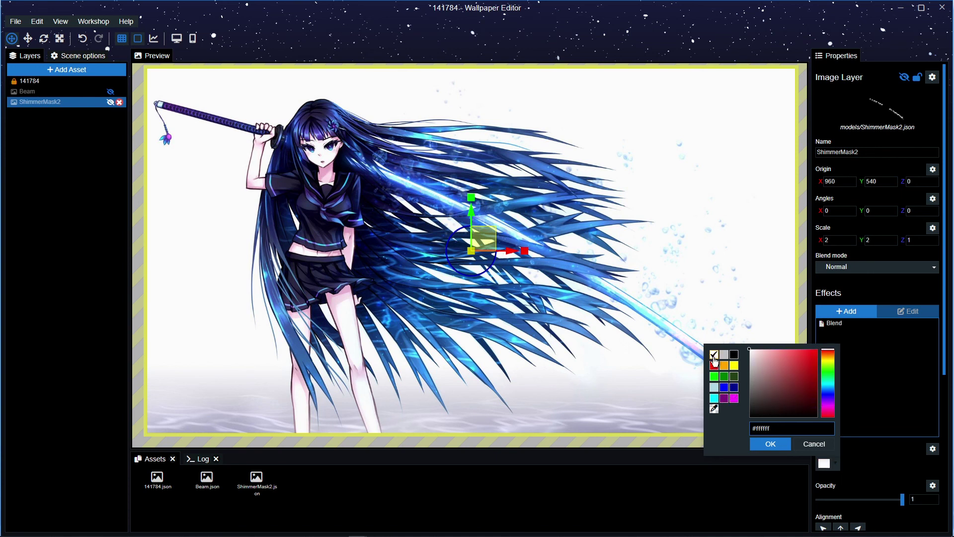
{"action": "left_click", "coordinate": [787, 443]}
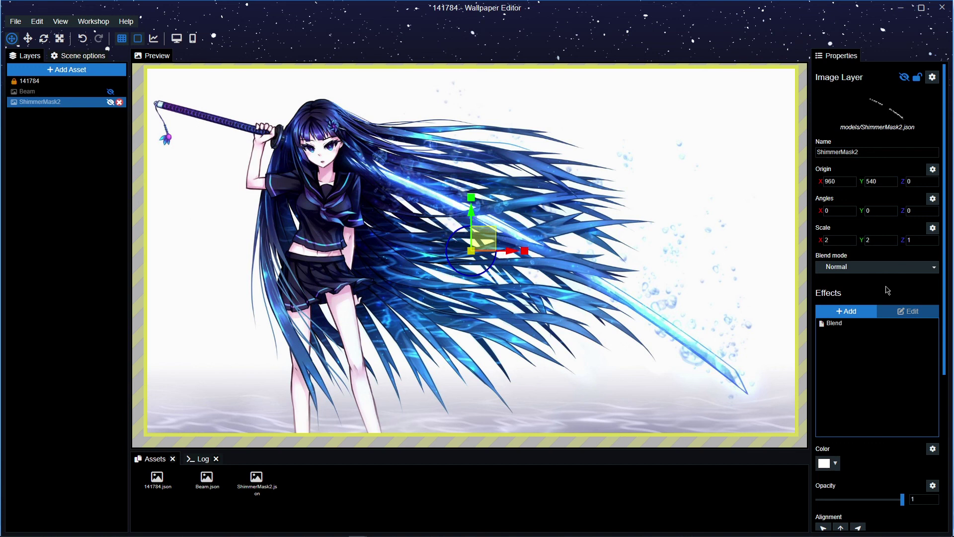
{"action": "key", "text": "ctrl+s"}
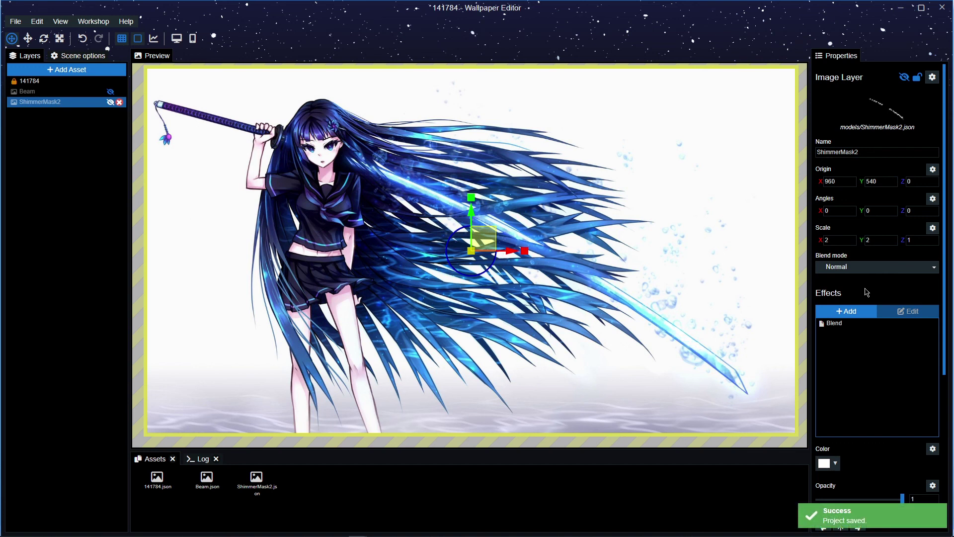